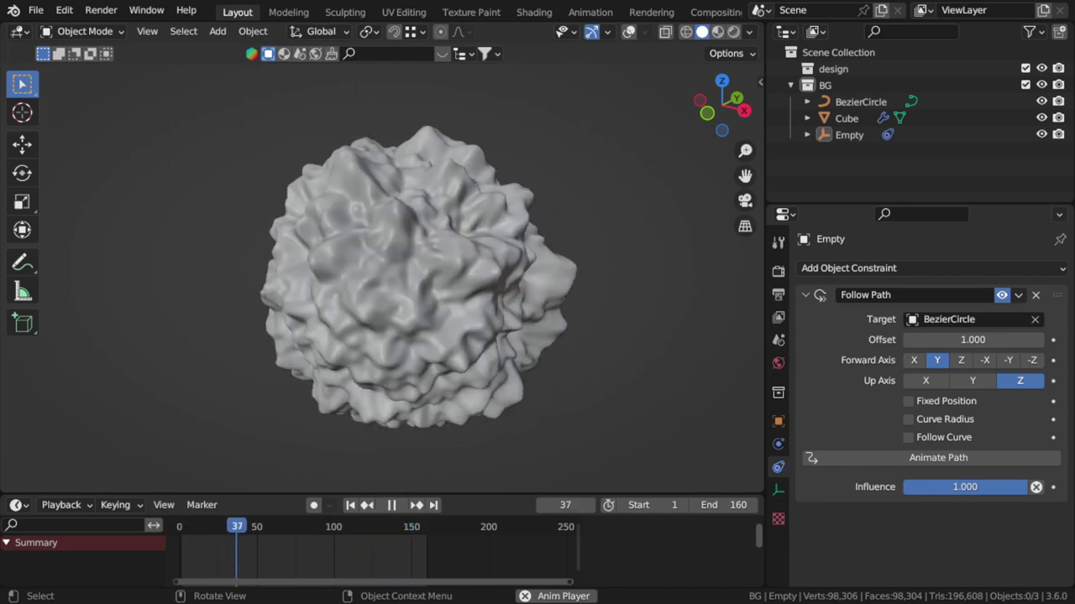
- Stop the blob playback, exclude the BG collection and make 'design' the active collection
key("space")
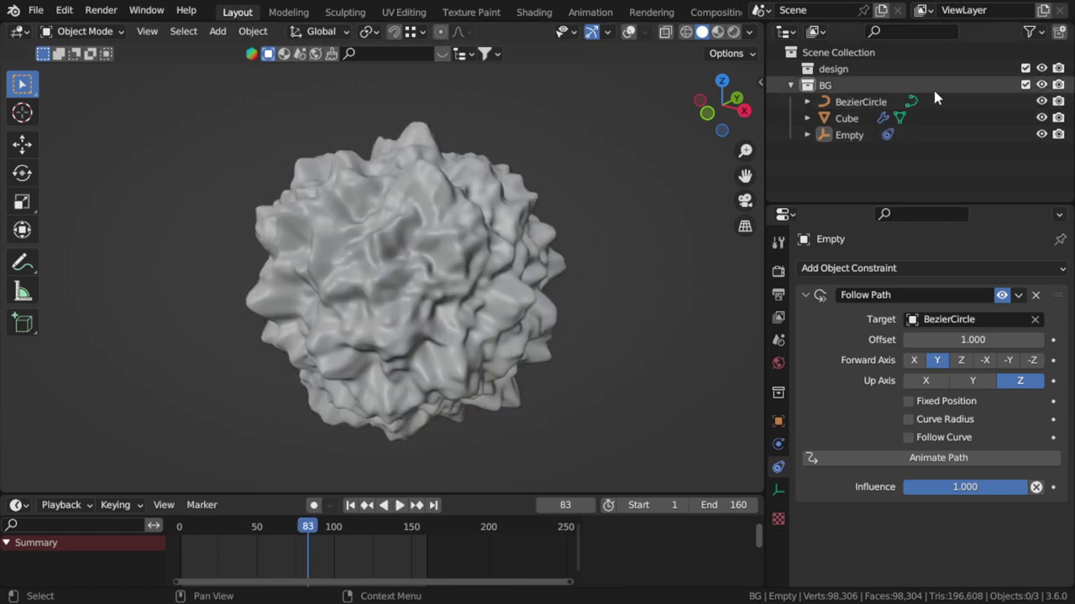
left_click(1025, 84)
left_click(836, 69)
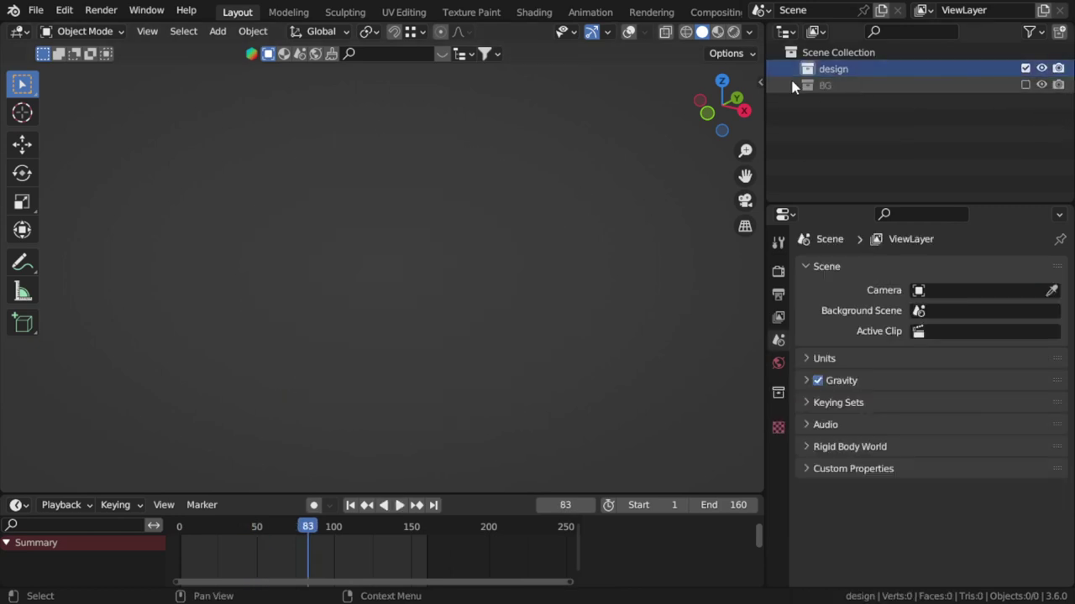
- Show the grid and axes and add a cube mesh to the design collection
left_click(629, 31)
key("shift+a")
left_click(411, 266)
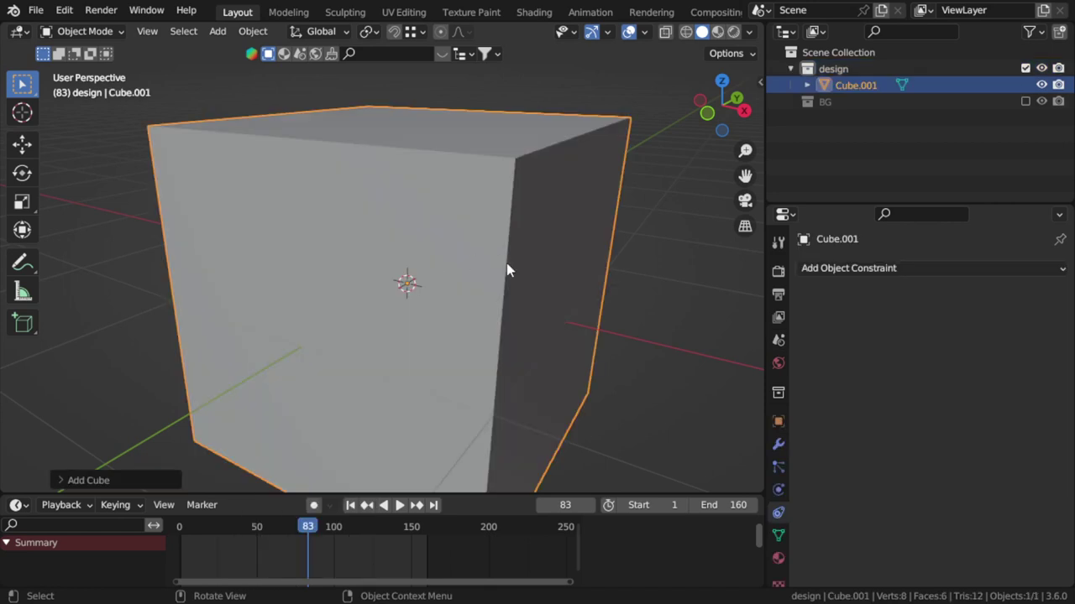
left_click(904, 269)
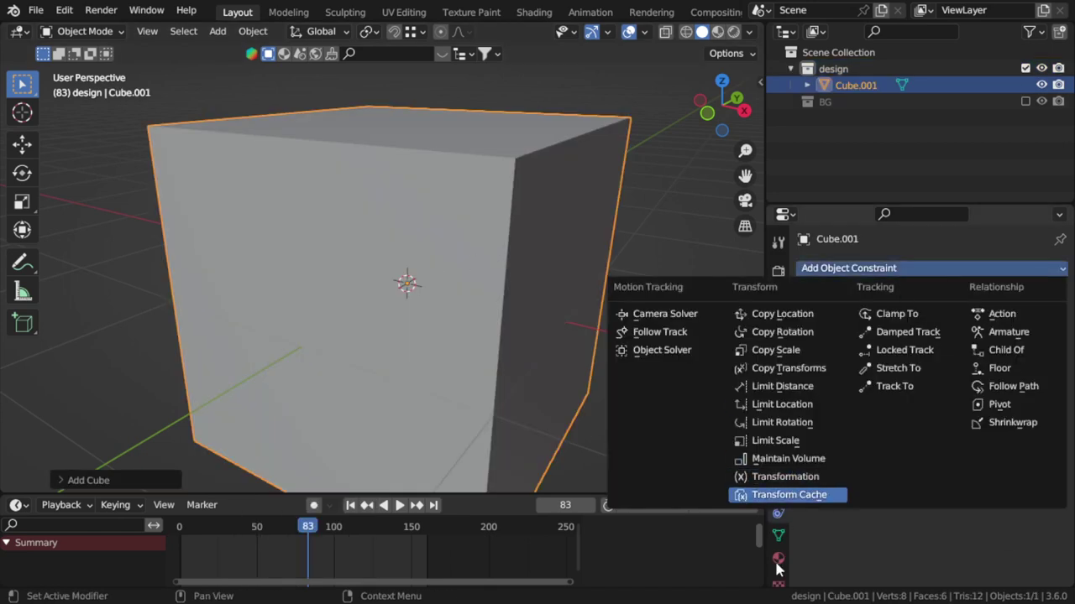
left_click(937, 266)
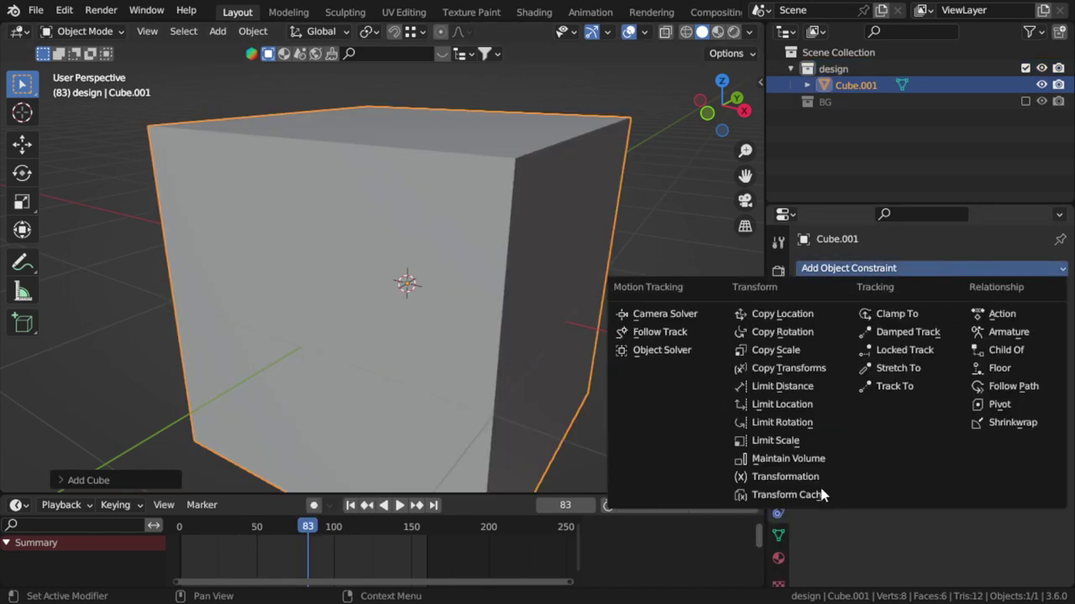
- Give the cube a Subdivision Surface modifier with viewport level 4
left_click(780, 447)
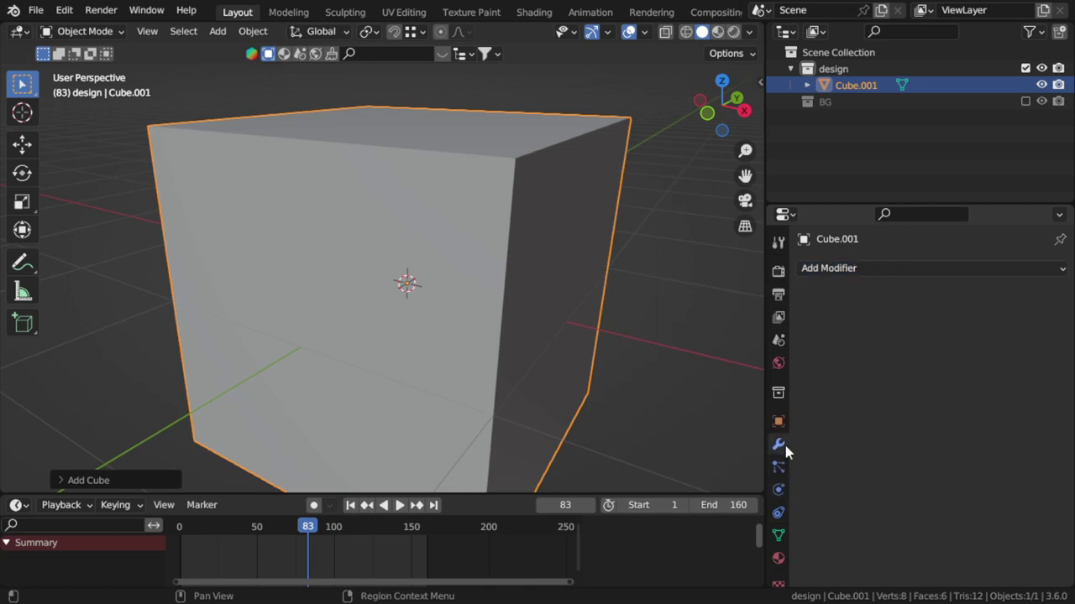
left_click(884, 268)
left_click(722, 550)
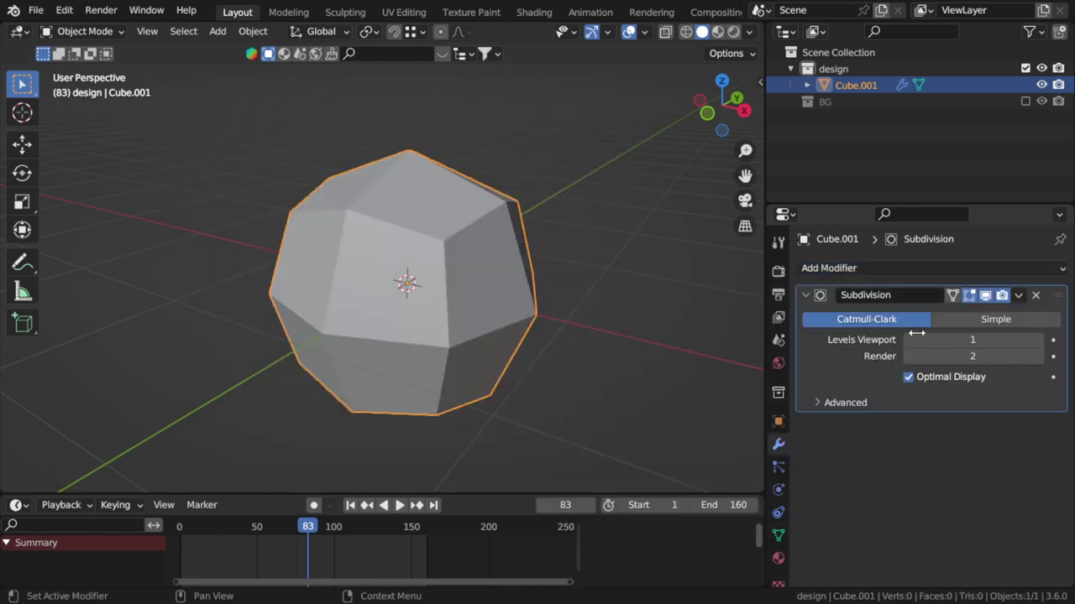
left_click(1039, 346)
left_click(1039, 346)
left_click(1038, 346)
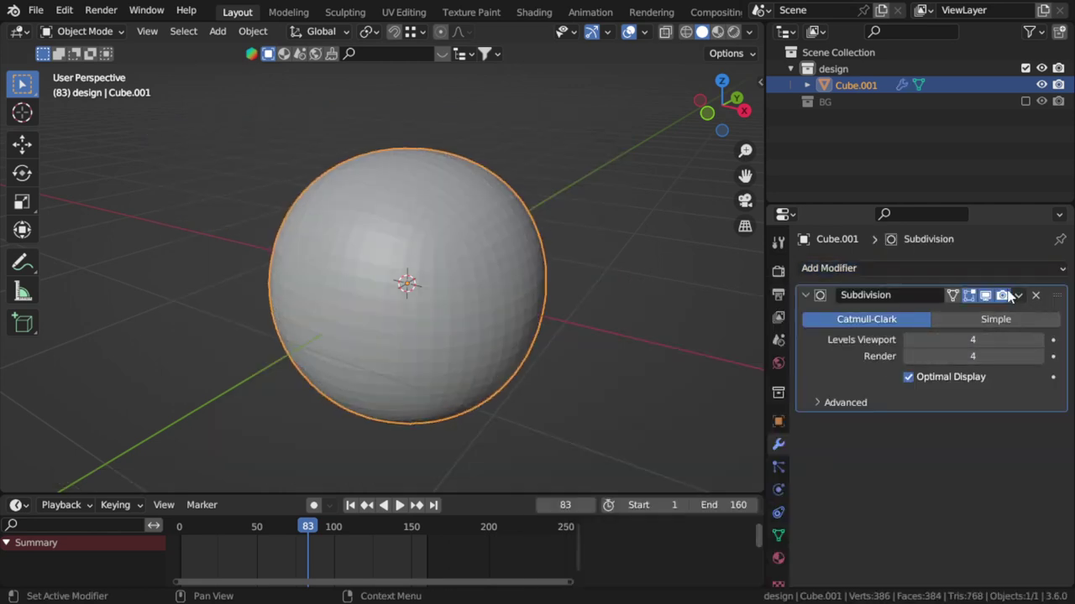
left_click(823, 299)
- Shade the resulting sphere smooth
right_click(435, 281)
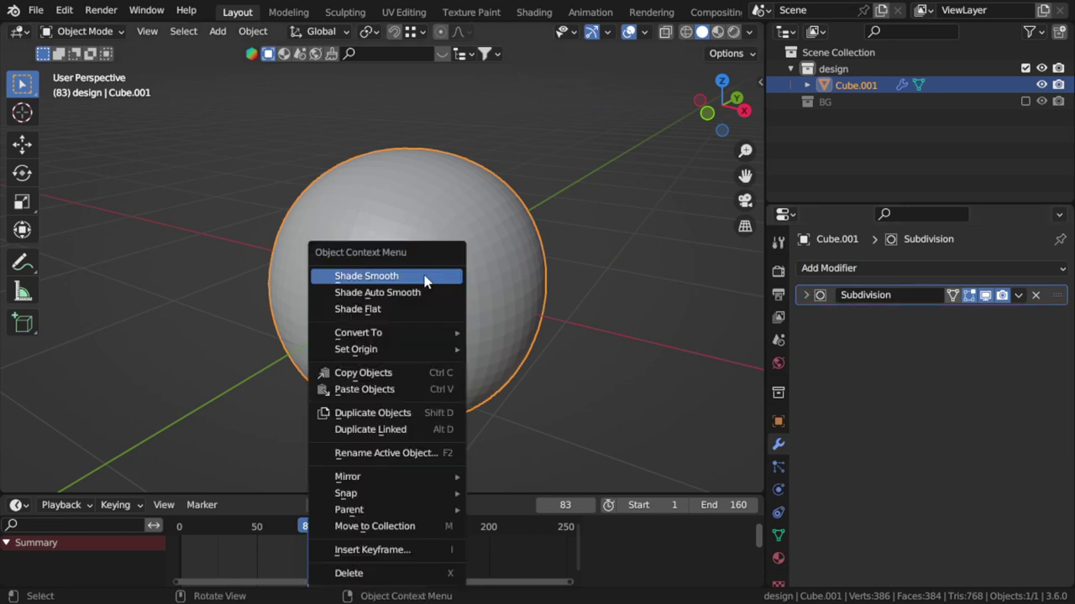
left_click(426, 277)
left_click(984, 268)
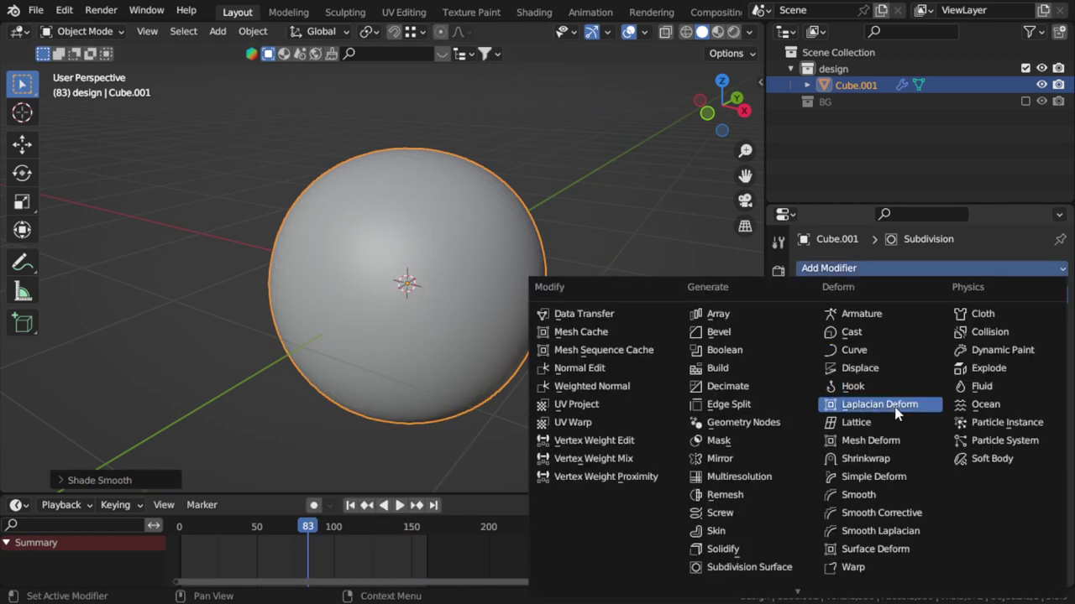
- Add a Displace modifier to the sphere with a new Clouds noise texture
left_click(860, 368)
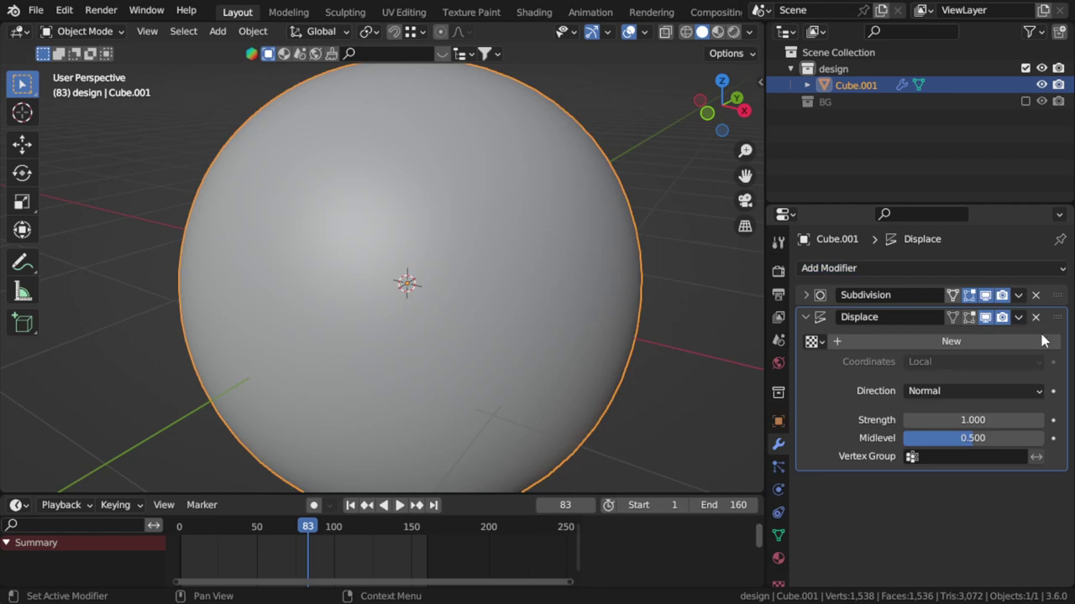
left_click(949, 342)
left_click(1052, 342)
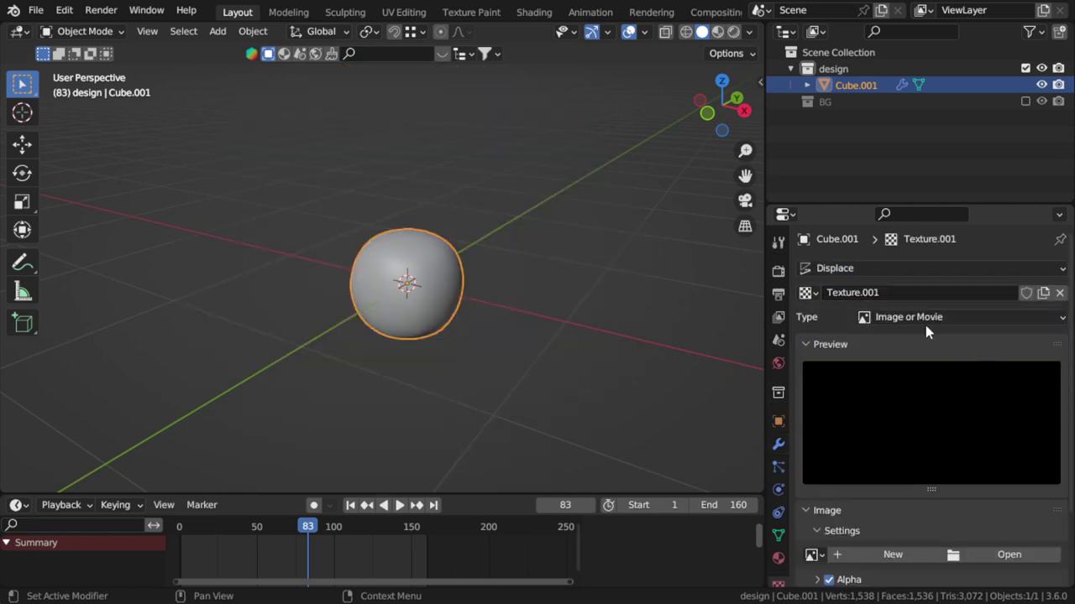
left_click(925, 324)
left_click(924, 372)
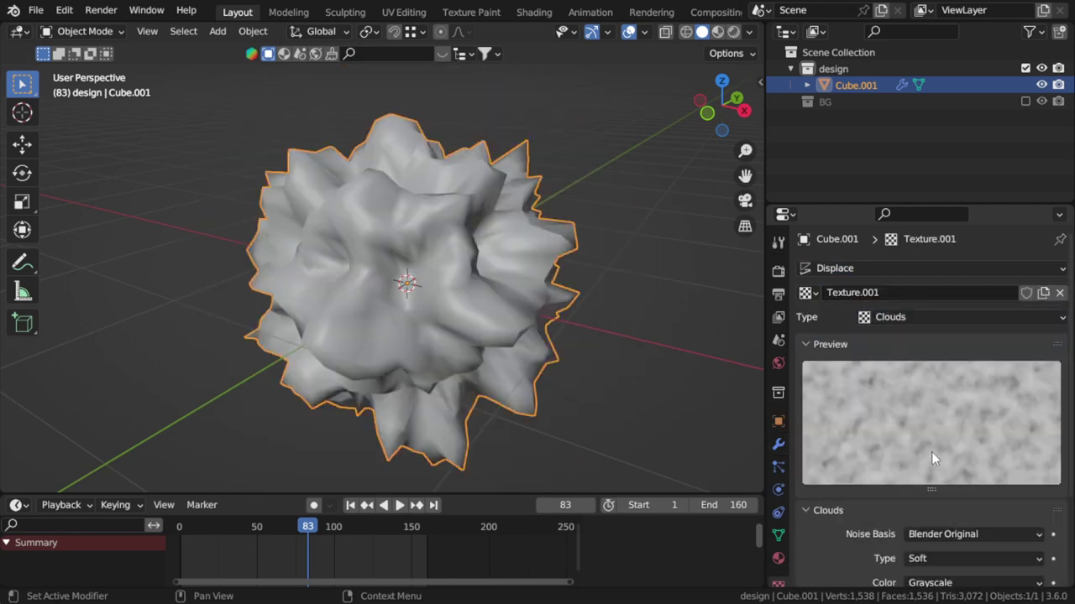
left_click(778, 445)
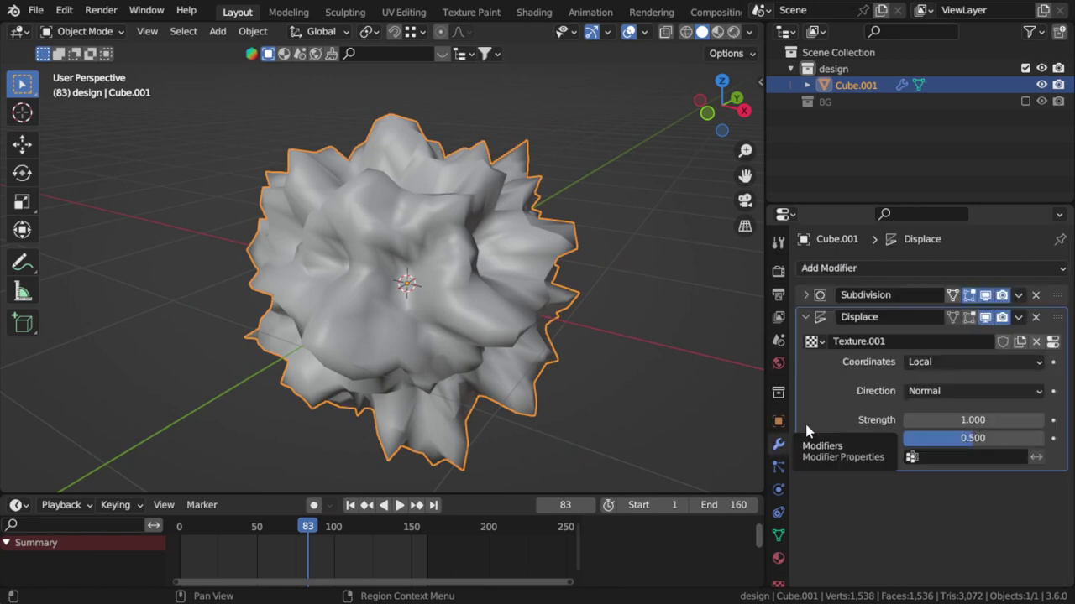
left_click(806, 319)
- Add a second Subdivision Surface modifier and set the displacement strength to 0.7
left_click(827, 268)
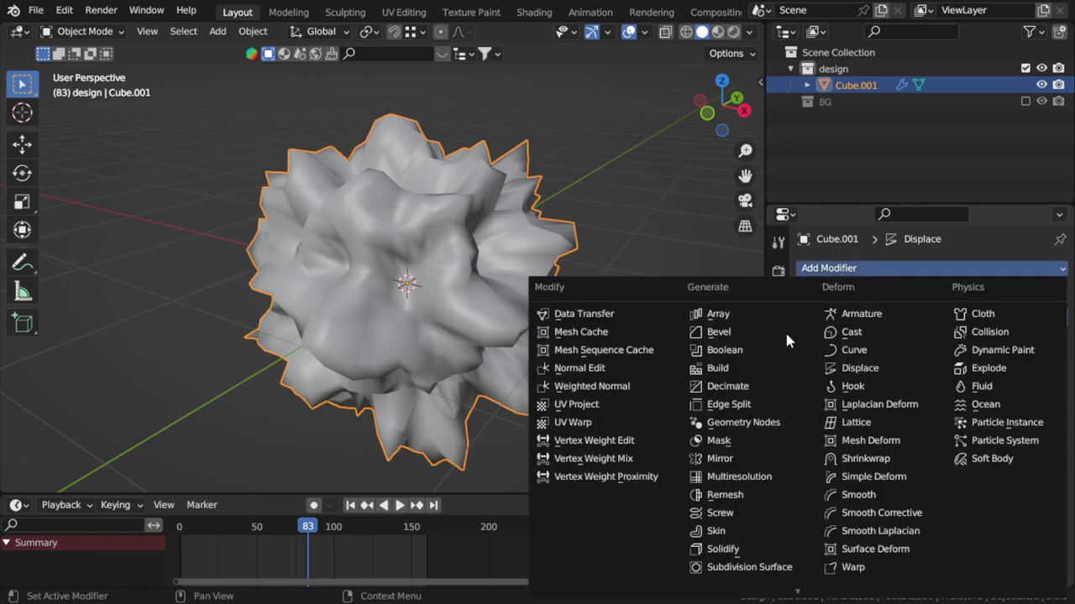
left_click(744, 554)
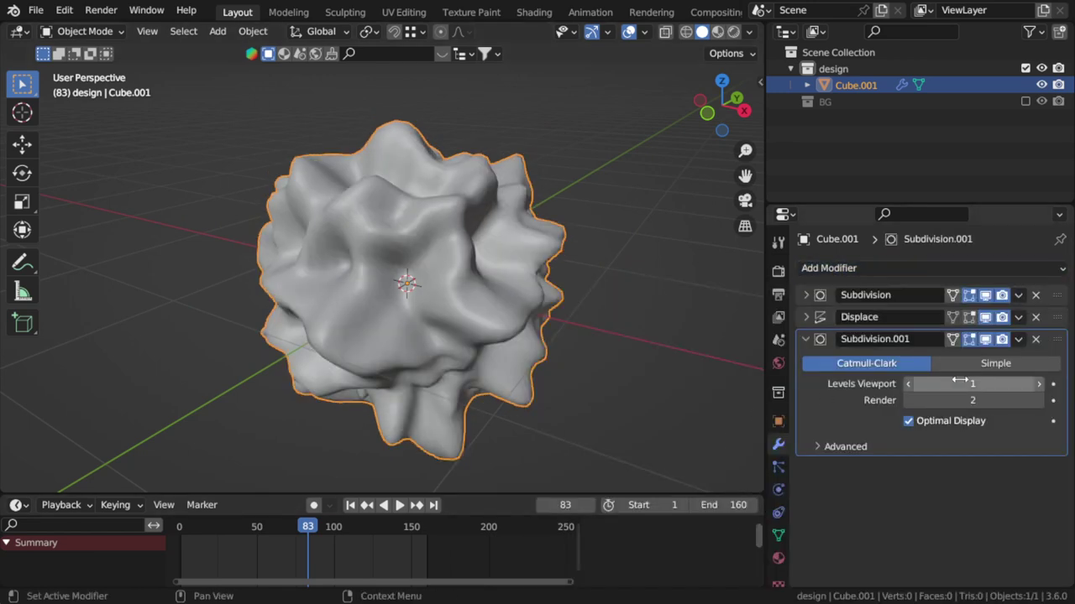
left_click(806, 316)
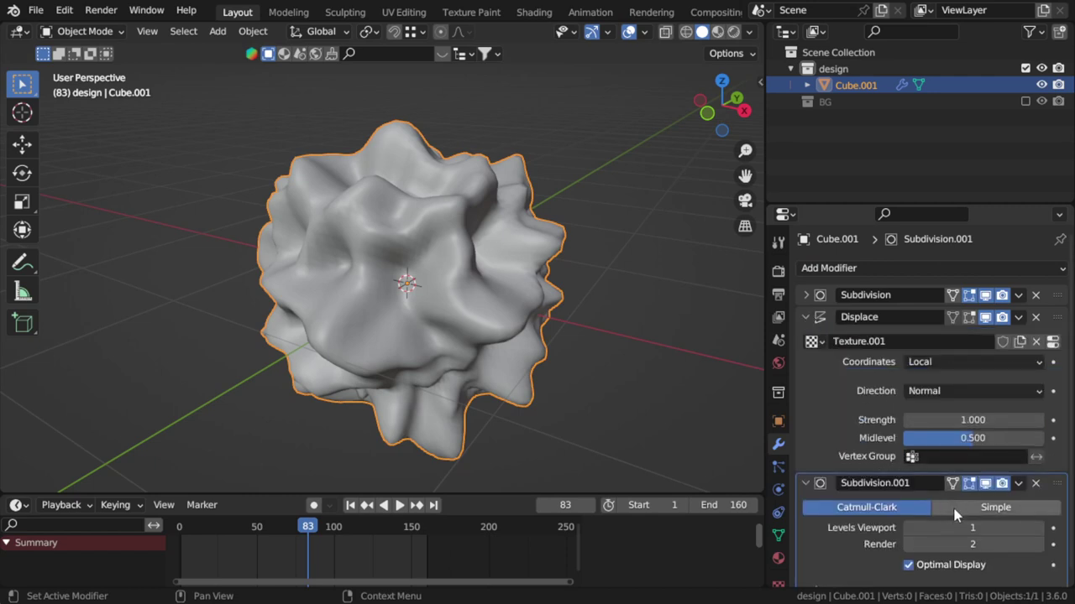
left_click(968, 426)
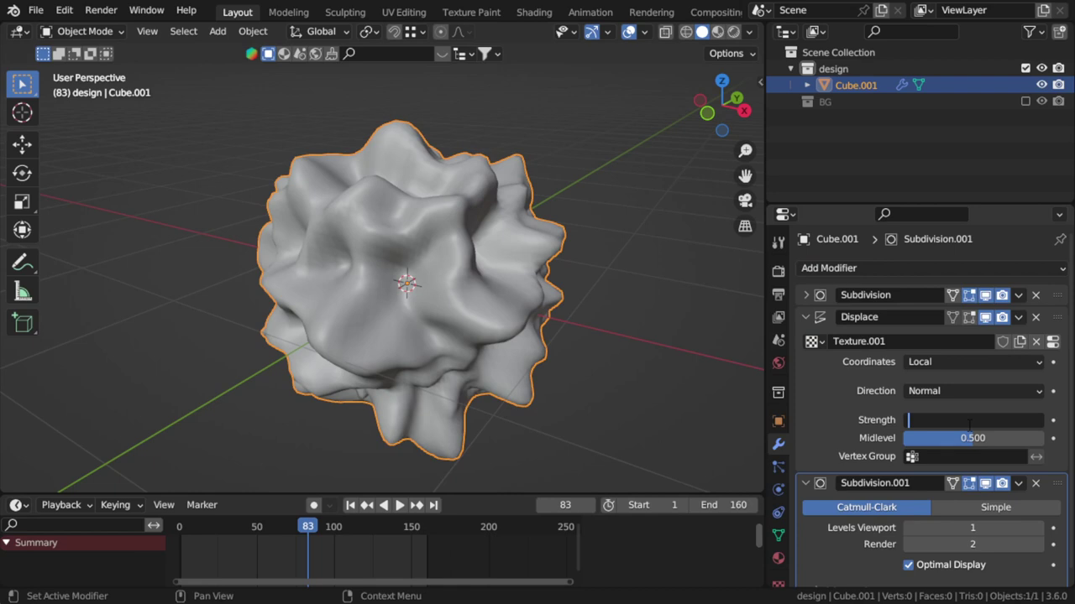
type(".7")
key("Return")
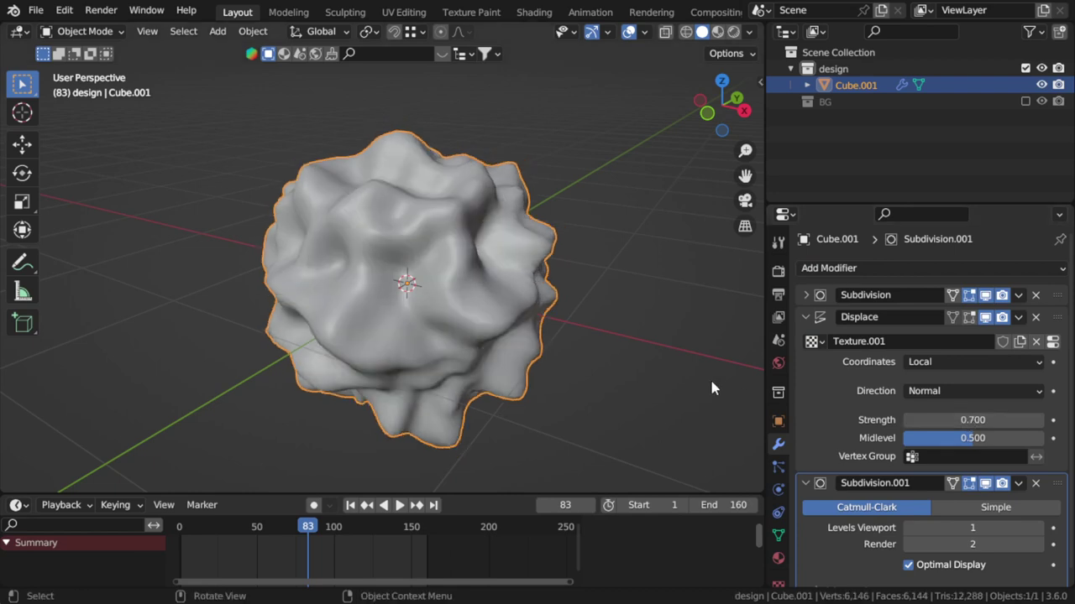
key("KP_1")
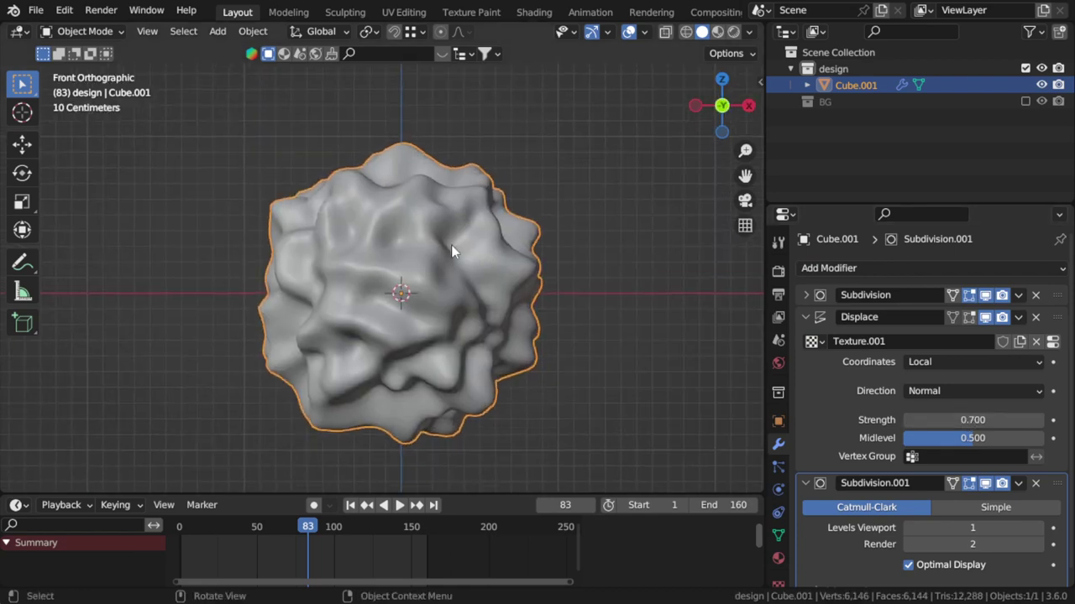
- Add a Plain Axes empty and use Empty.001 as the Displace modifier's Object coordinates
key("shift+a")
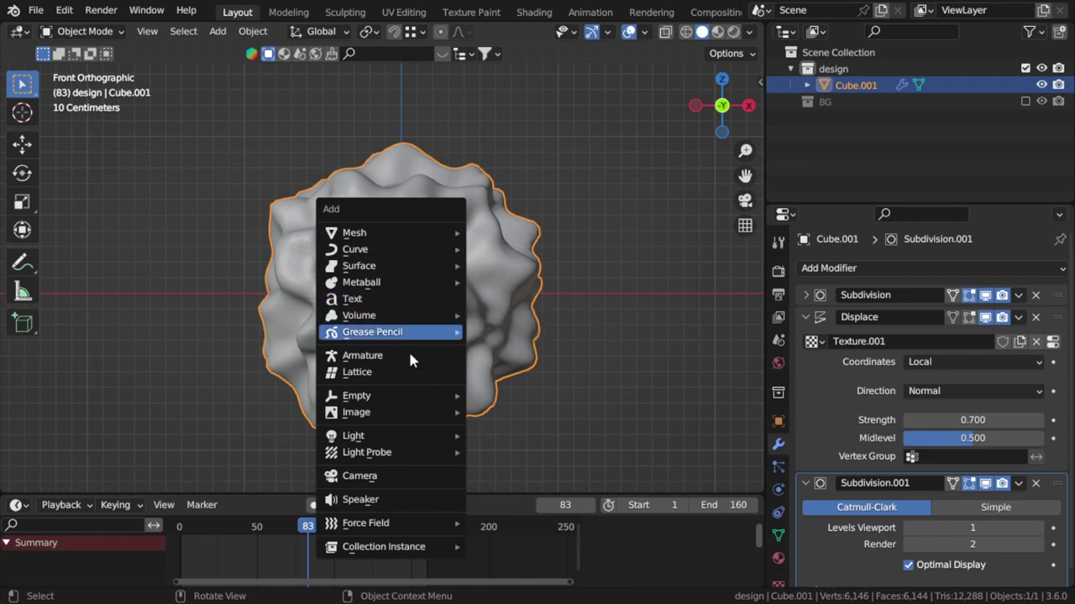
mouse_move(370, 395)
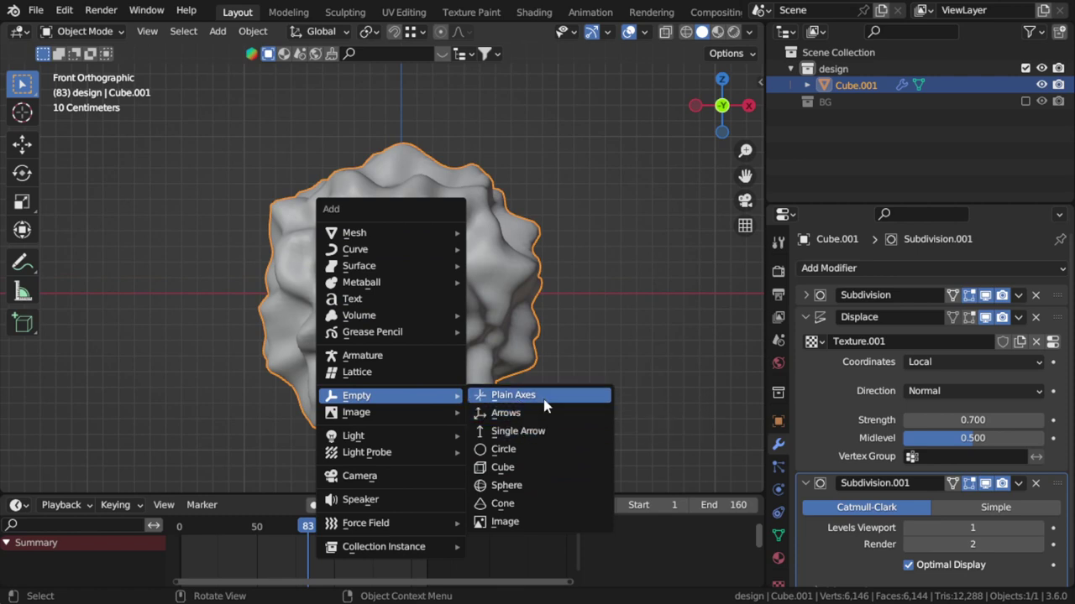
left_click(513, 394)
left_click(537, 319)
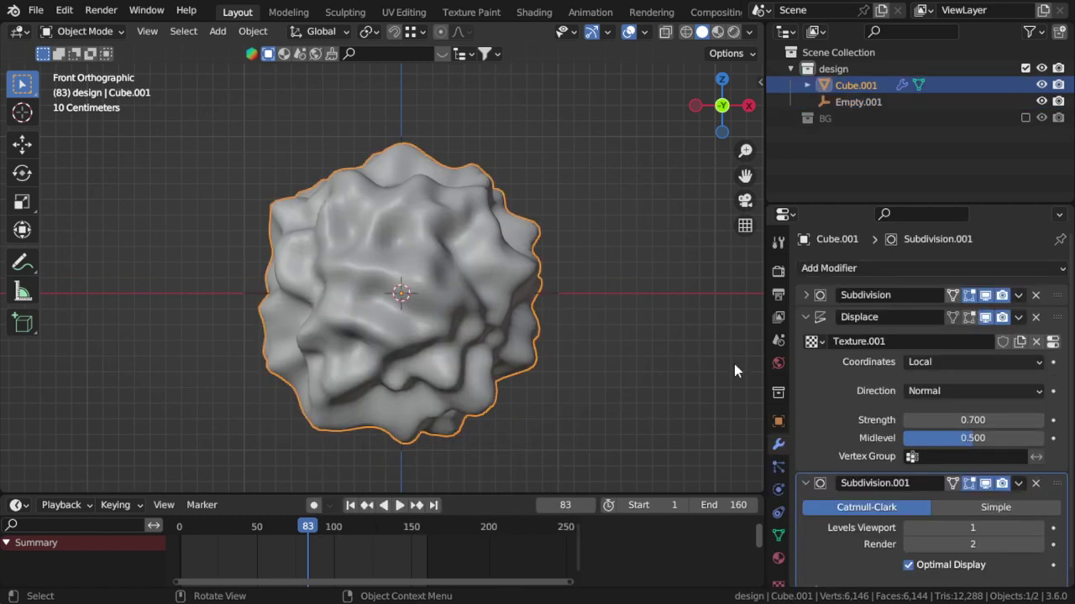
left_click(959, 363)
left_click(965, 412)
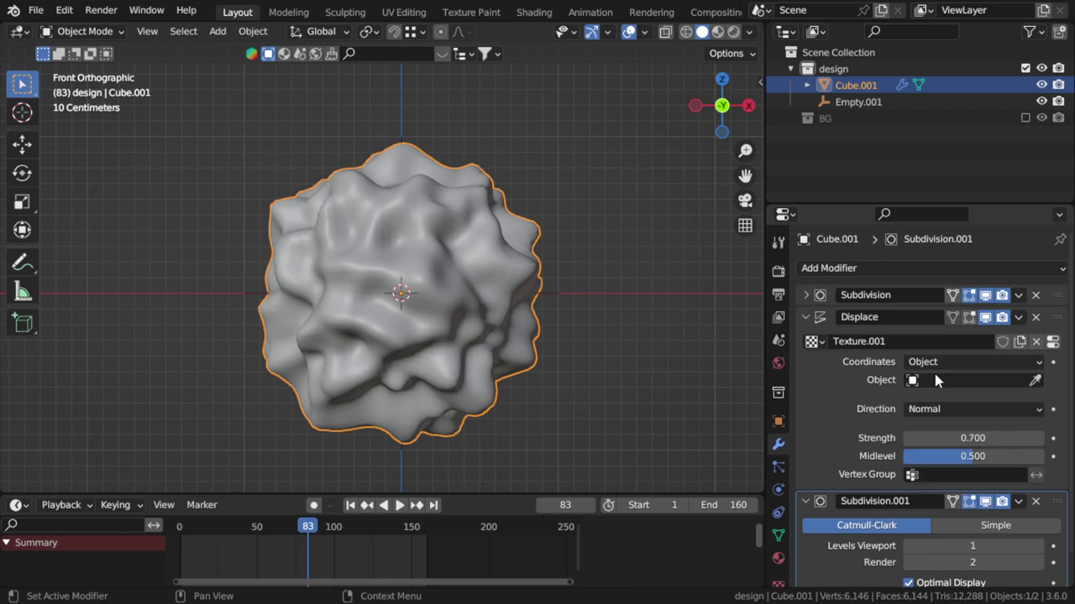
left_click(934, 379)
left_click(913, 454)
- Rename the empty to 'em' and orbit around the blob
double_click(864, 102)
type("em")
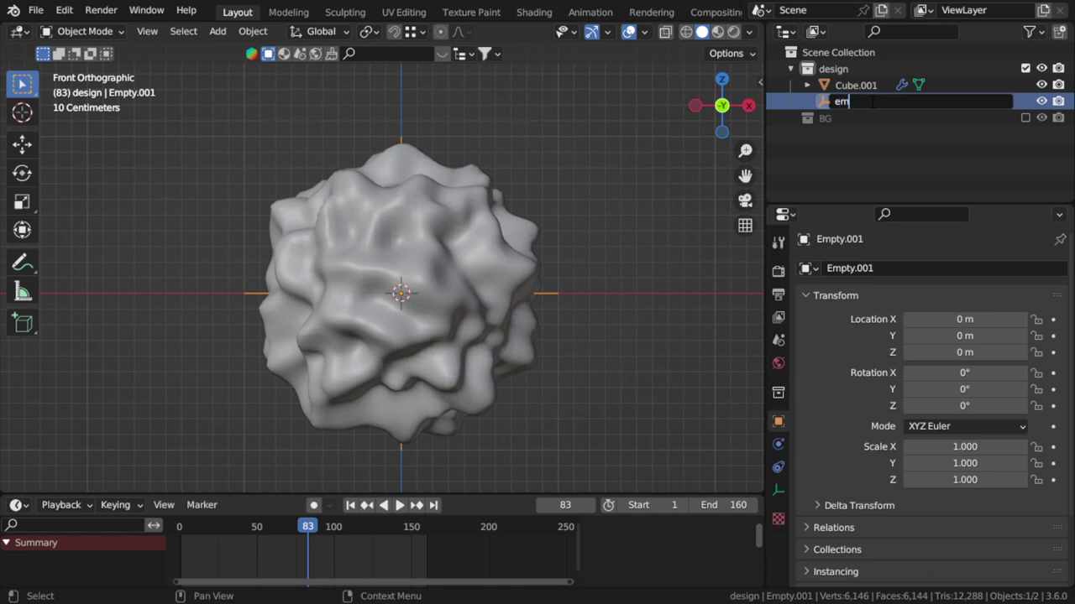
key("Return")
mouse_move(635, 309)
middle_mouse_down()
mouse_move(530, 352)
mouse_move(527, 314)
middle_mouse_up()
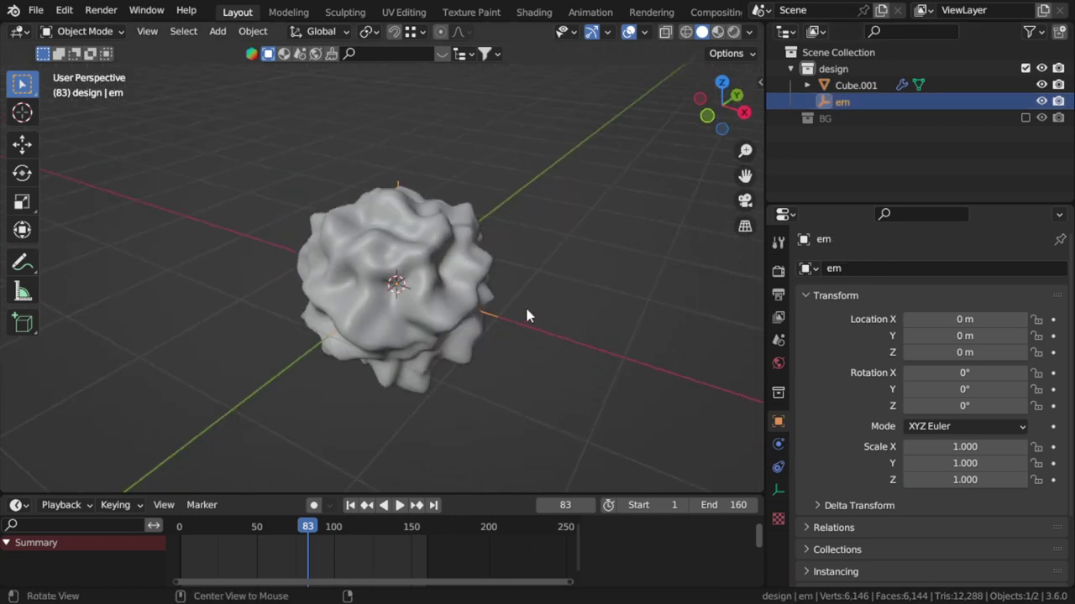
- Cancel a trial move of em and switch to the top view
key("g")
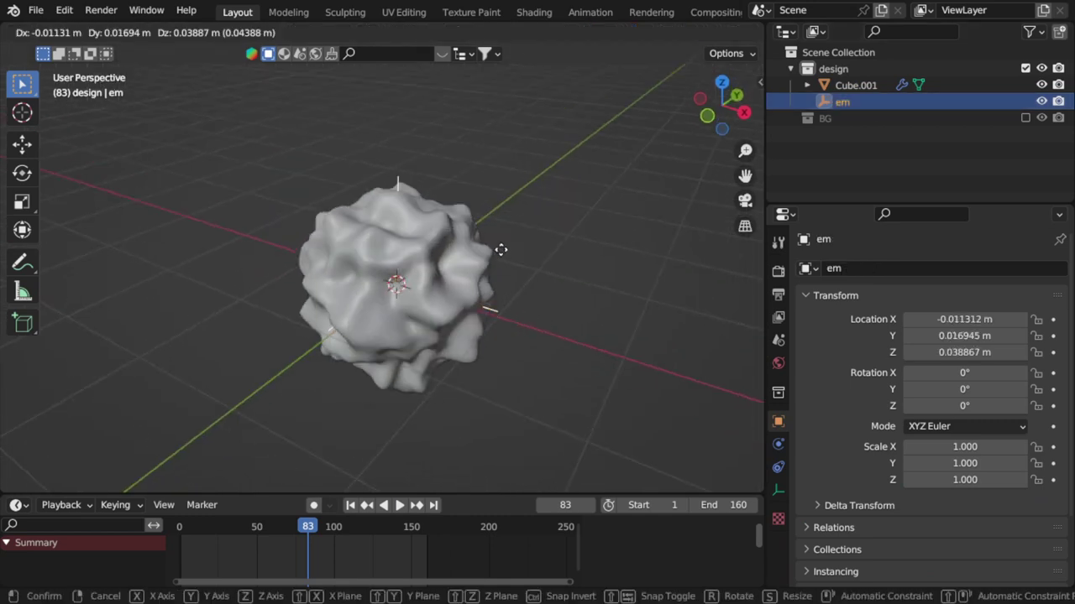
right_click(555, 307)
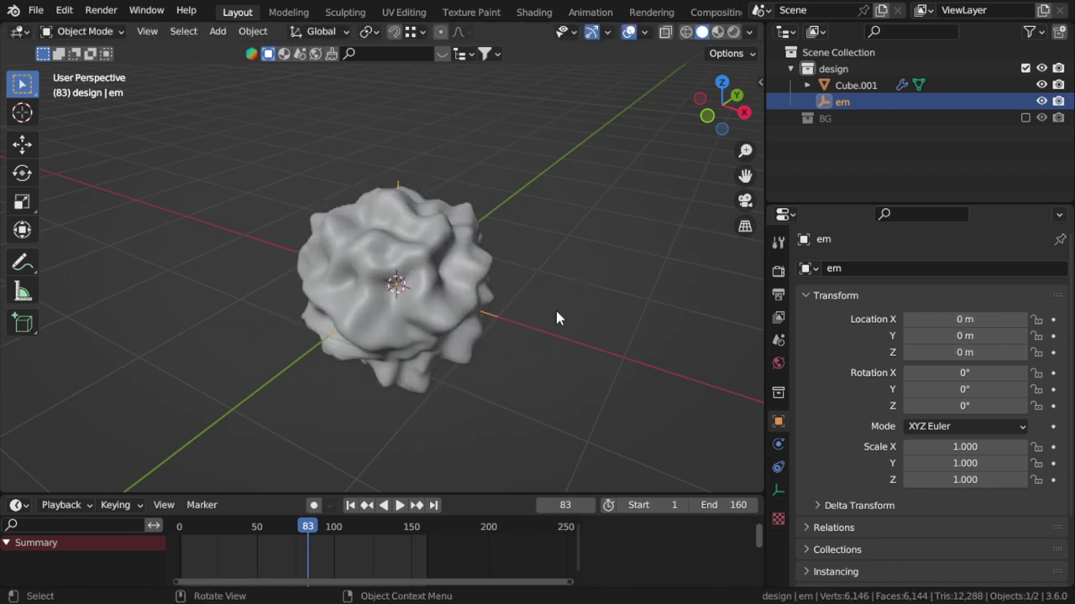
scroll(562, 303, "down", 2)
key("KP_7")
scroll(562, 303, "up", 3)
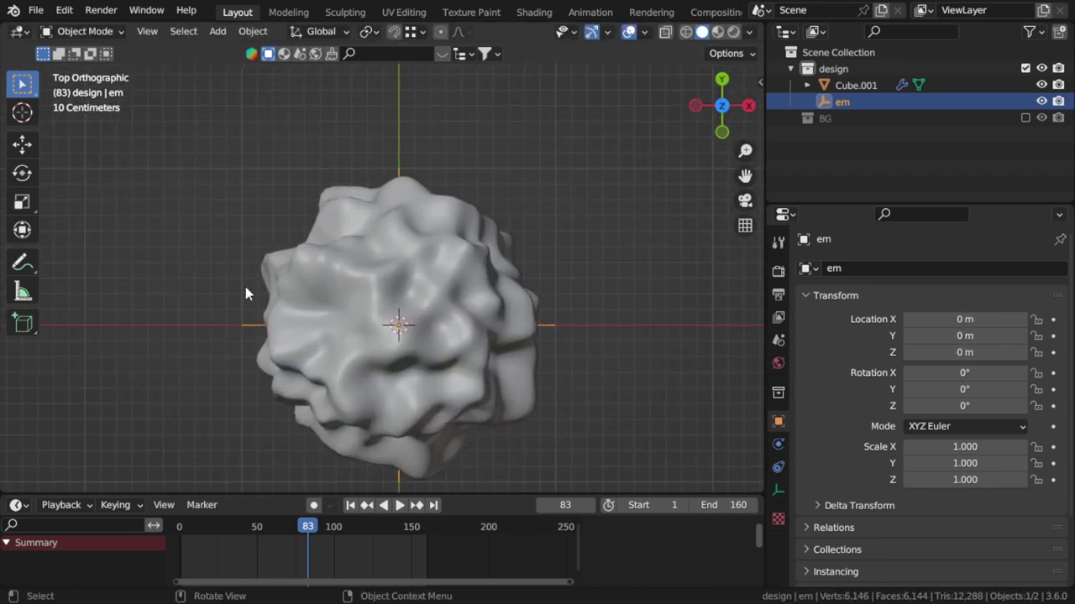
- Annotate a rough circular route around the blob, then hide the Note layer
left_click(26, 261)
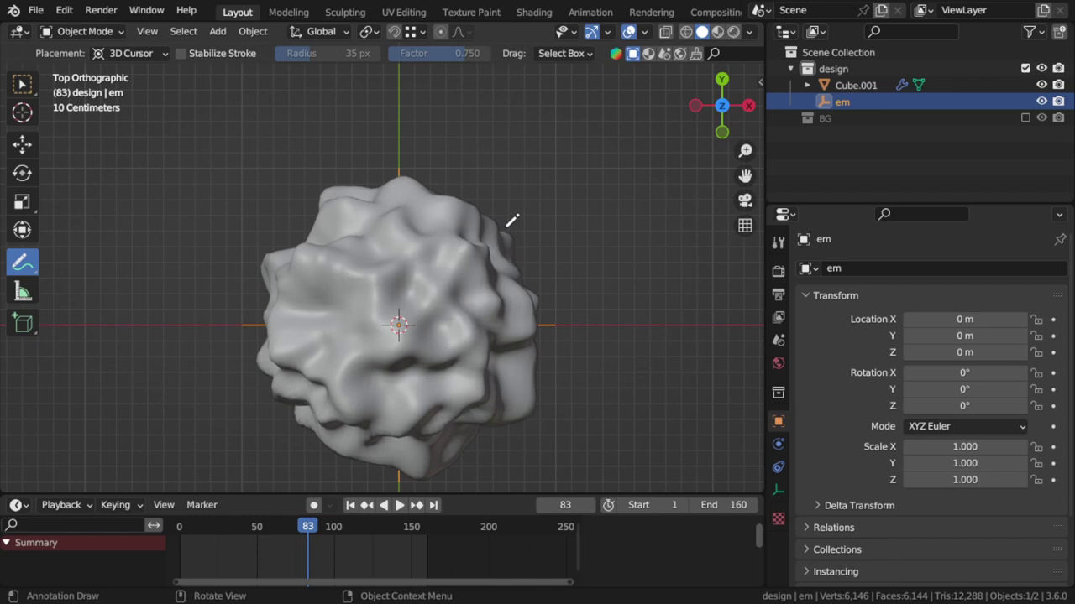
left_click_drag(507, 225, 341, 167)
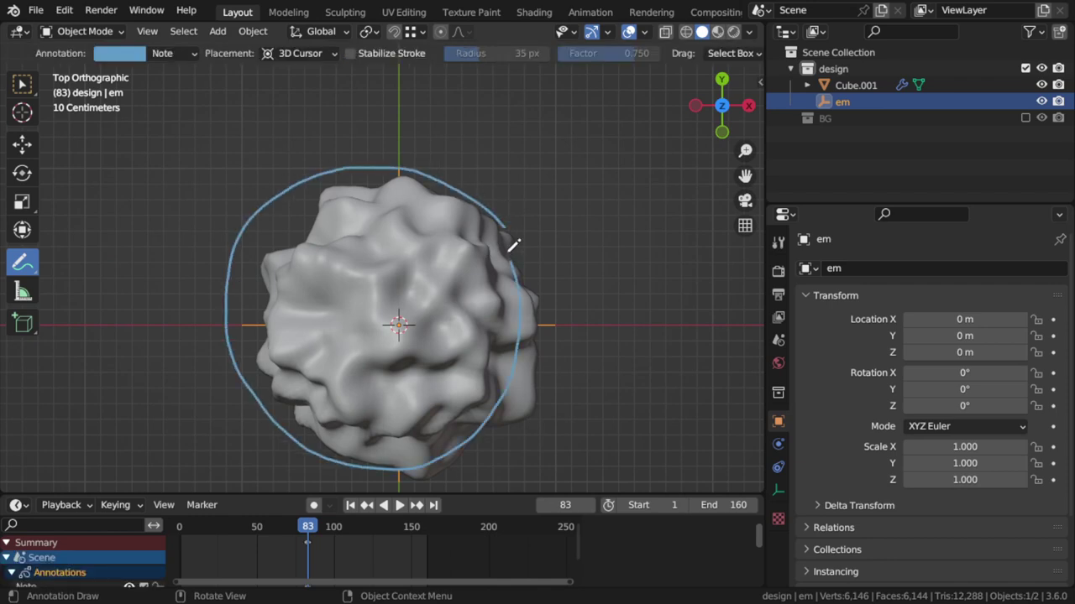
mouse_move(343, 115)
left_mouse_down()
mouse_move(187, 403)
mouse_move(595, 361)
left_mouse_up()
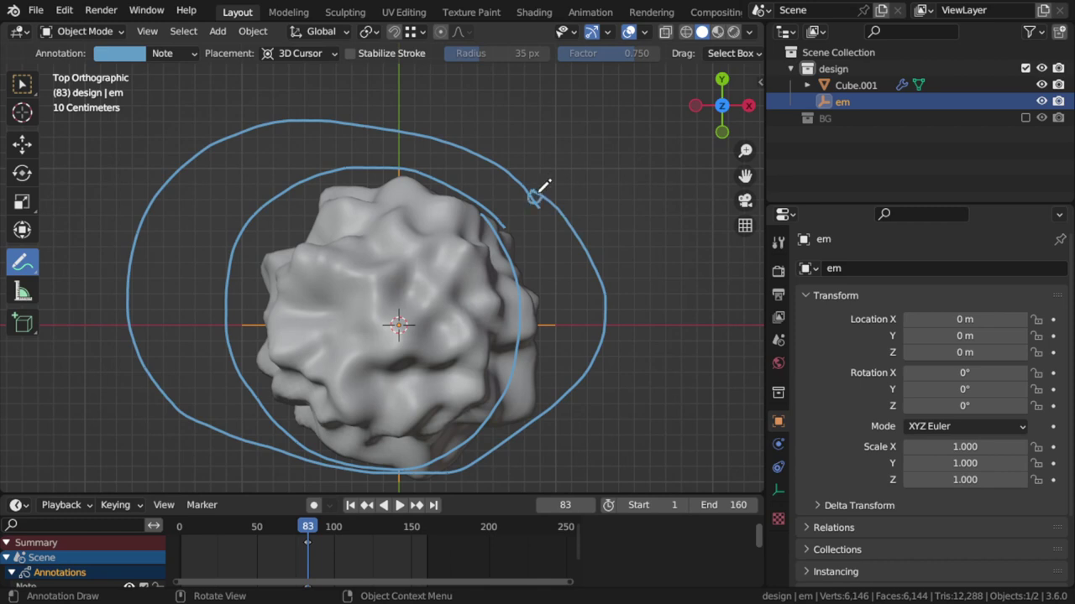
left_click_drag(25, 271, 99, 275)
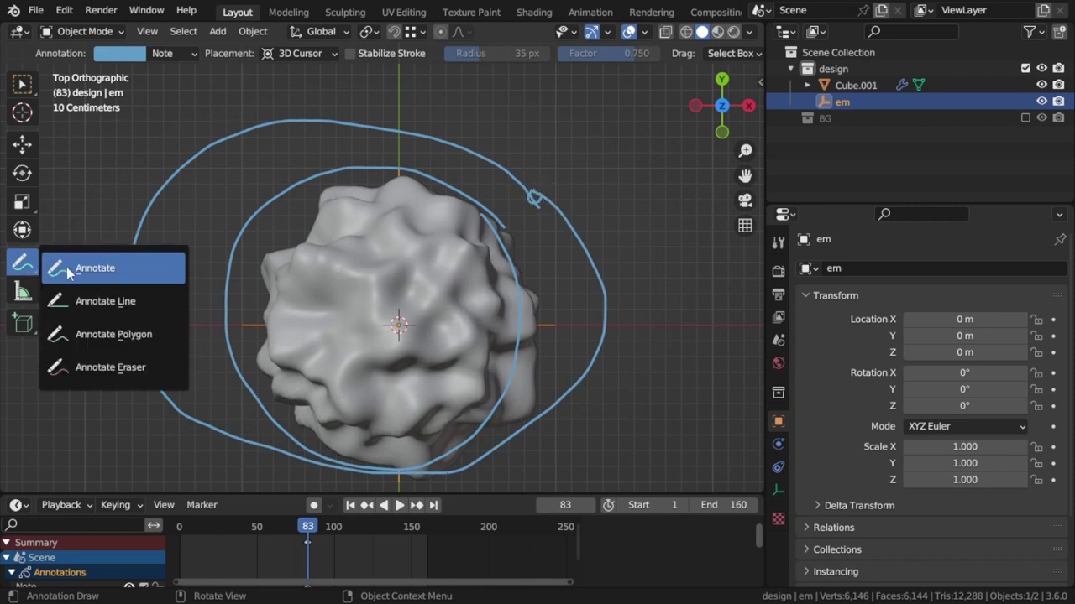
left_click(166, 55)
left_click(250, 112)
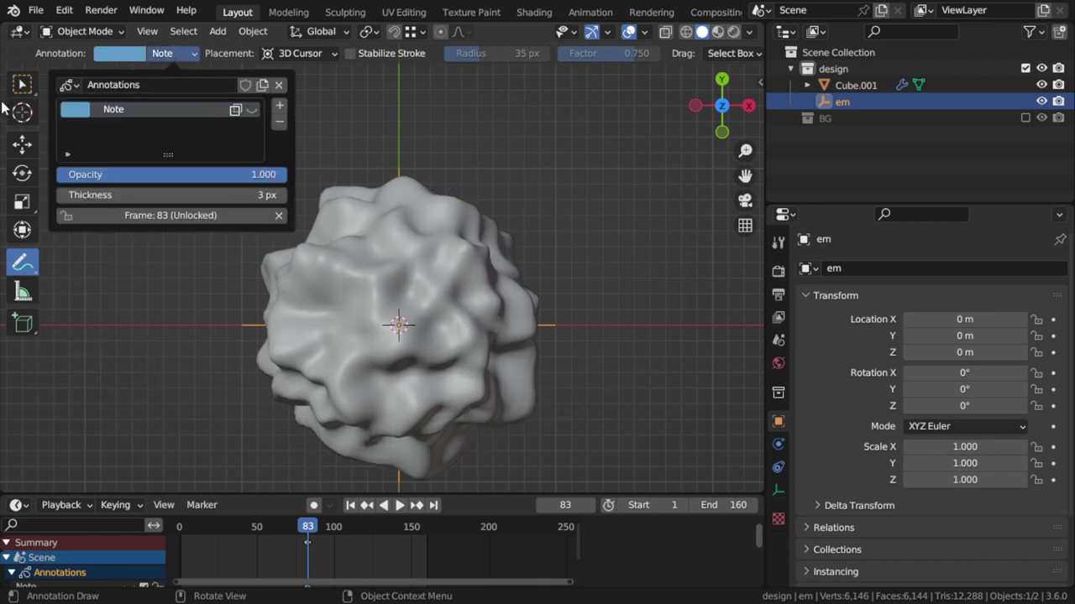
left_click_drag(29, 92, 123, 97)
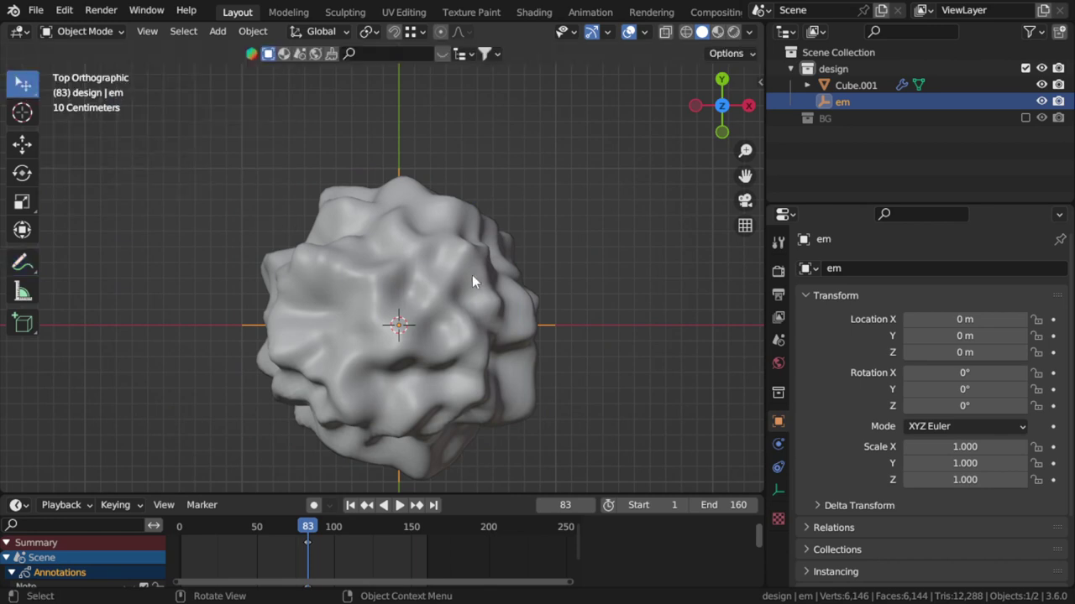
scroll(472, 276, "down", 1)
- Add a Follow Path constraint to the em empty
left_click(776, 468)
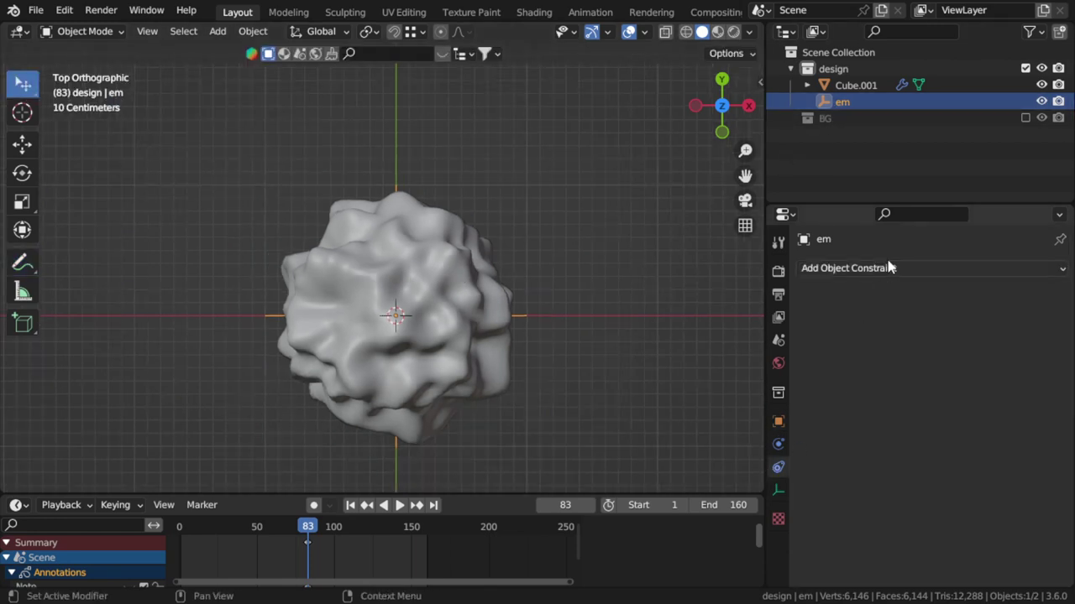
left_click(888, 268)
left_click(1028, 387)
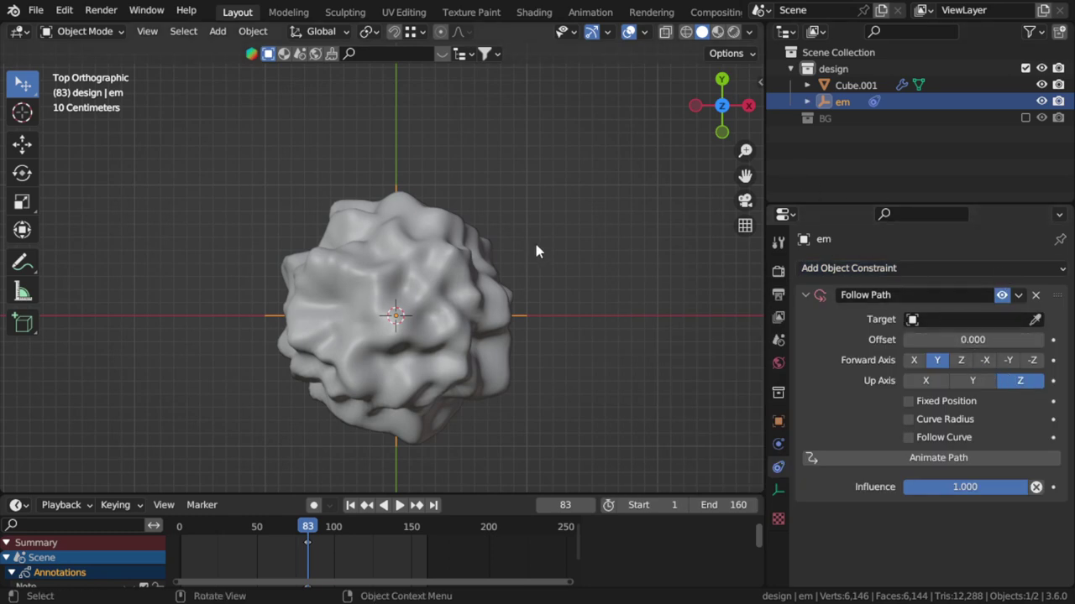
- Add a Bezier circle and set it, BezierCircle.001, as em's Follow Path target
key("shift+a")
mouse_move(367, 114)
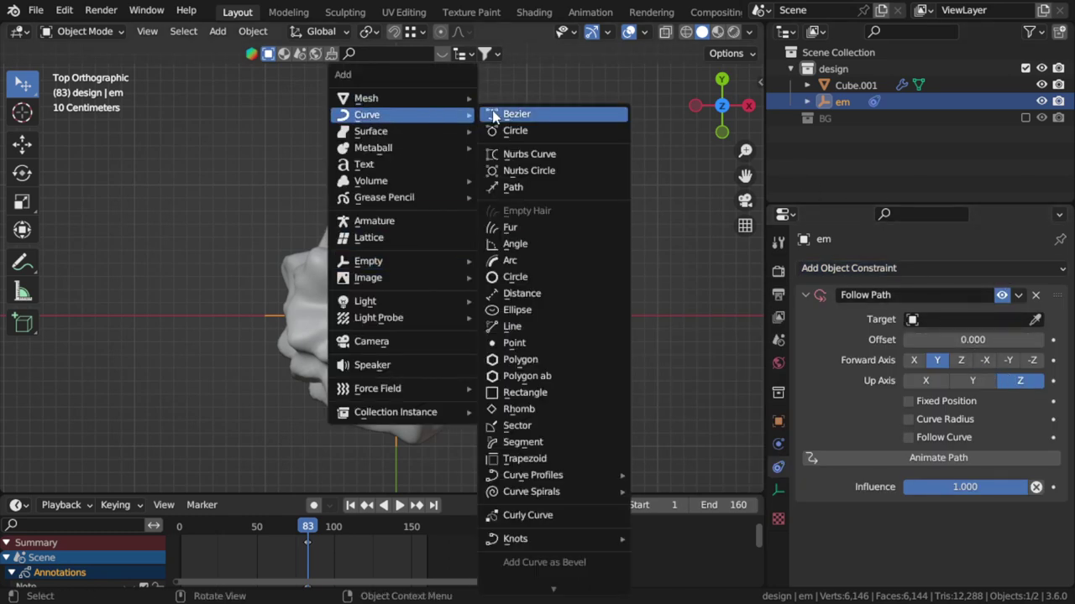
left_click(515, 131)
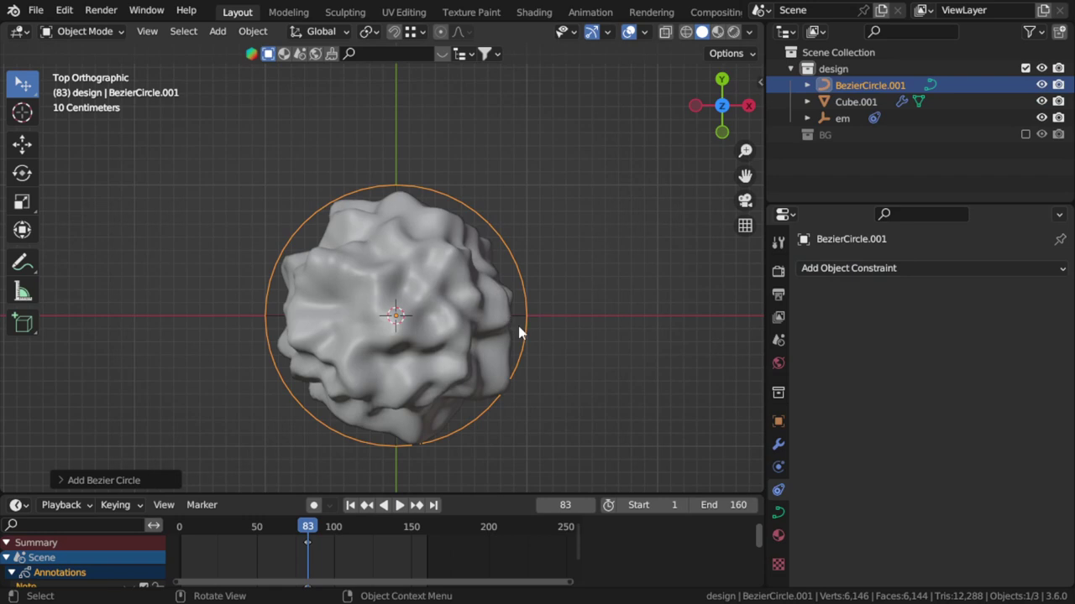
left_click(842, 118)
left_click(974, 319)
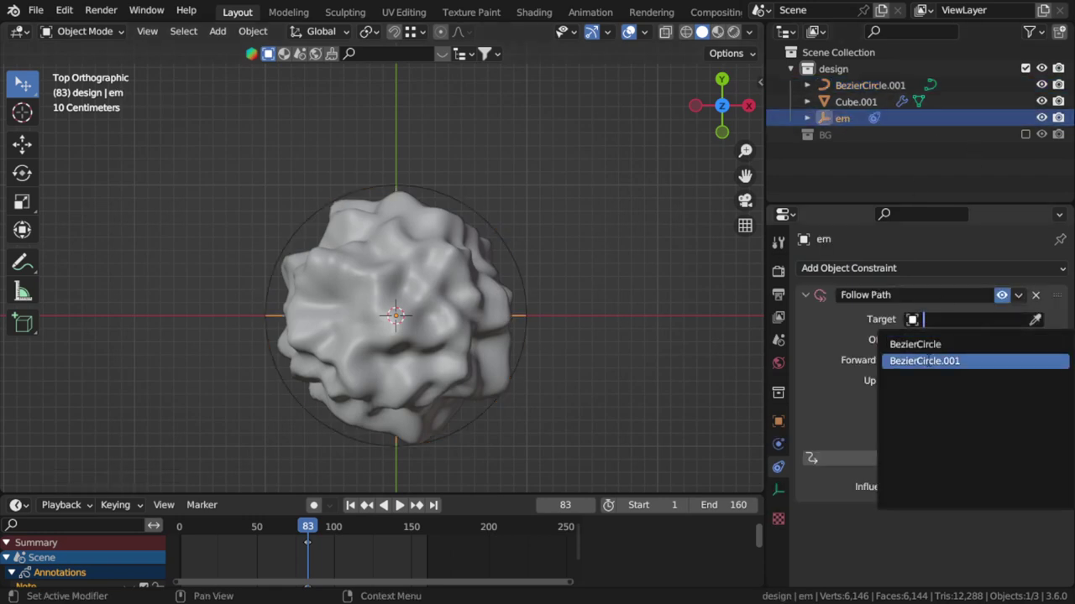
left_click(923, 361)
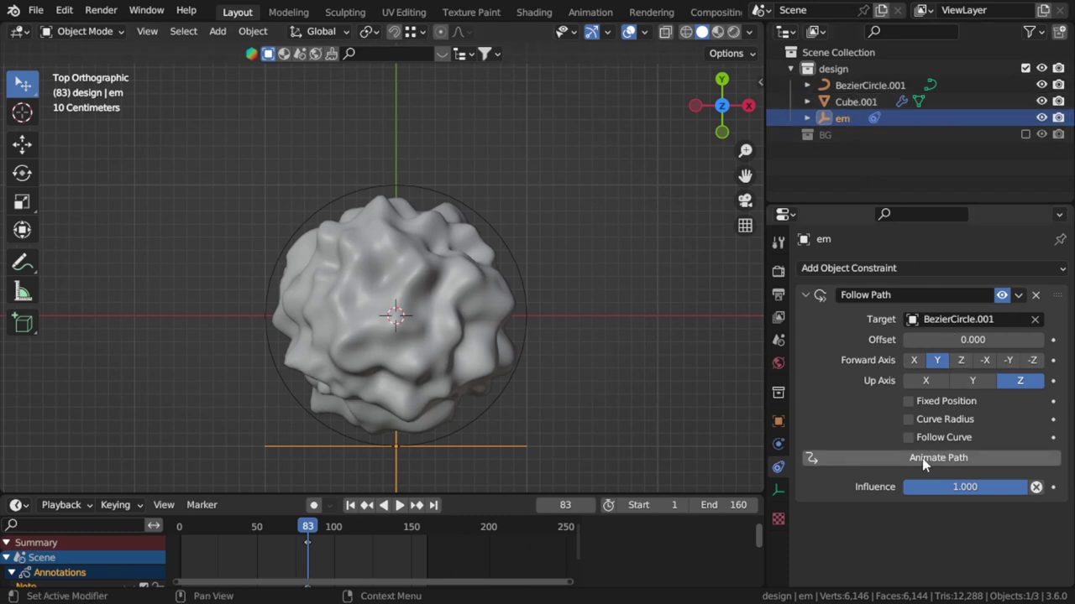
- Orbit the view and play the animation to preview em's path motion
middle_click_drag(643, 394, 540, 316)
key("space")
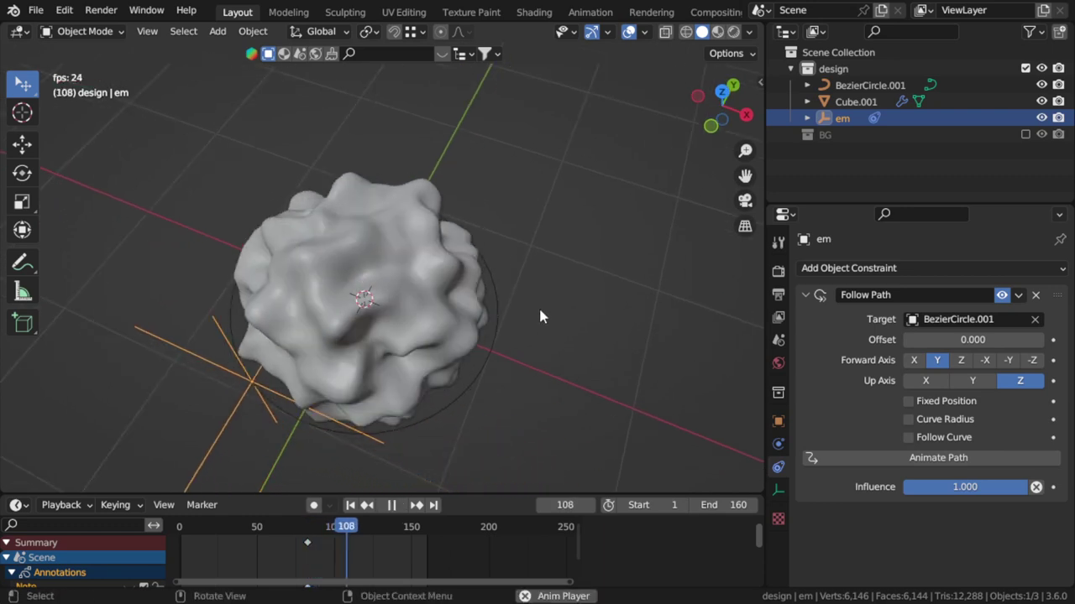
key("Escape")
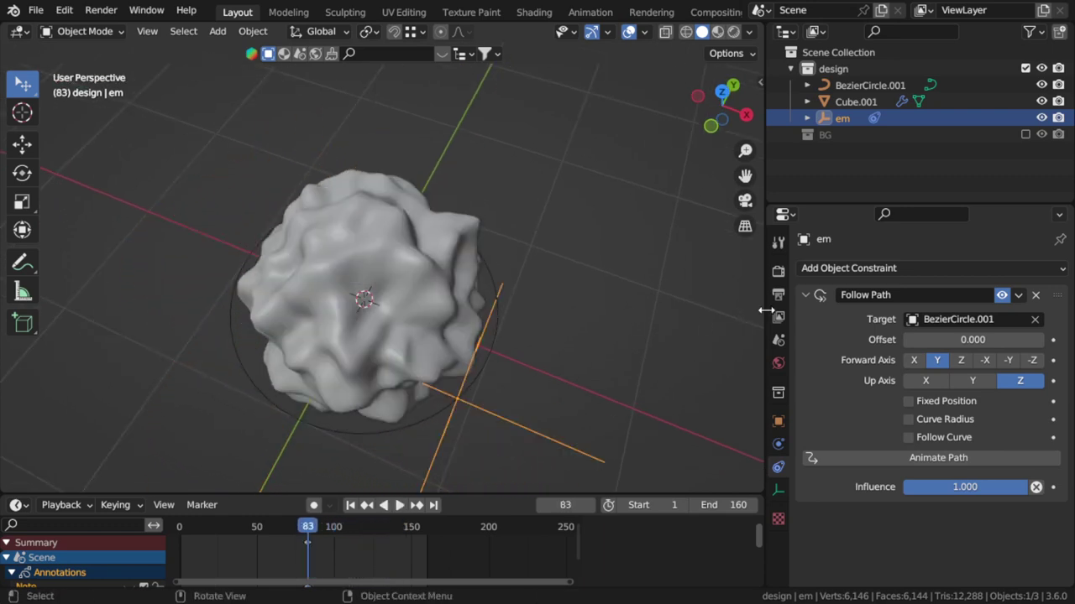
- Set the scene's Frame Range End to 100
left_click(778, 294)
left_click(970, 491)
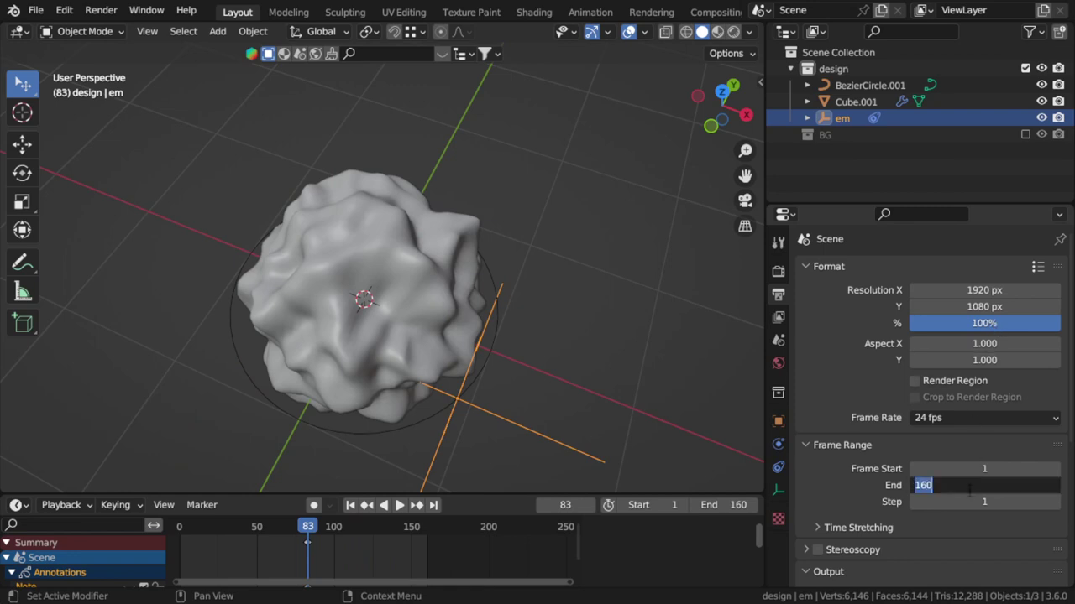
type("100")
key("Return")
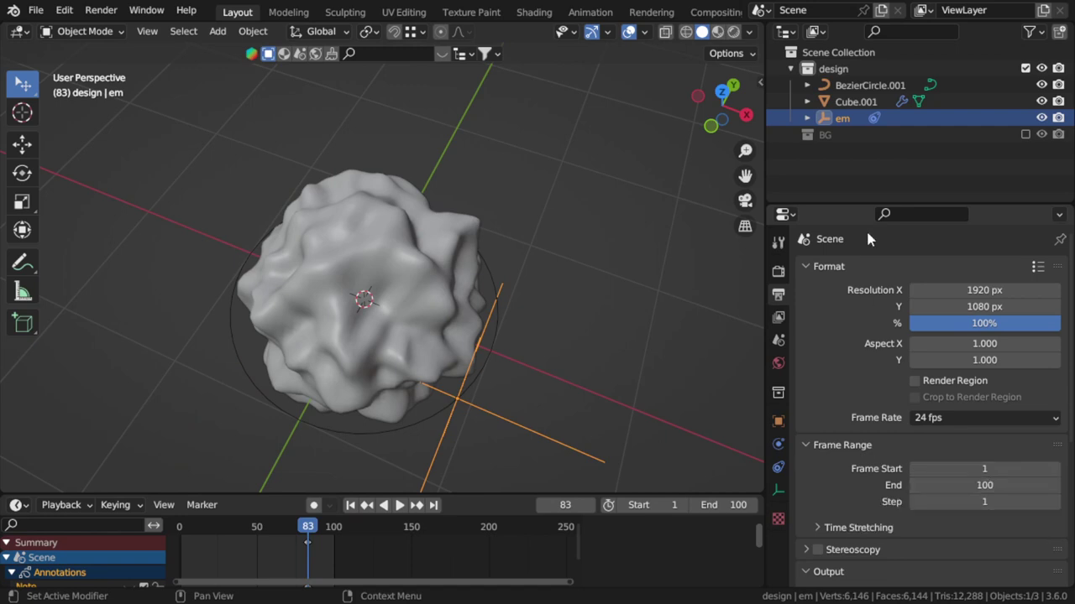
- Inspect BezierCircle.001's path animation settings, the output frame range and em's Follow Path constraint
left_click(855, 87)
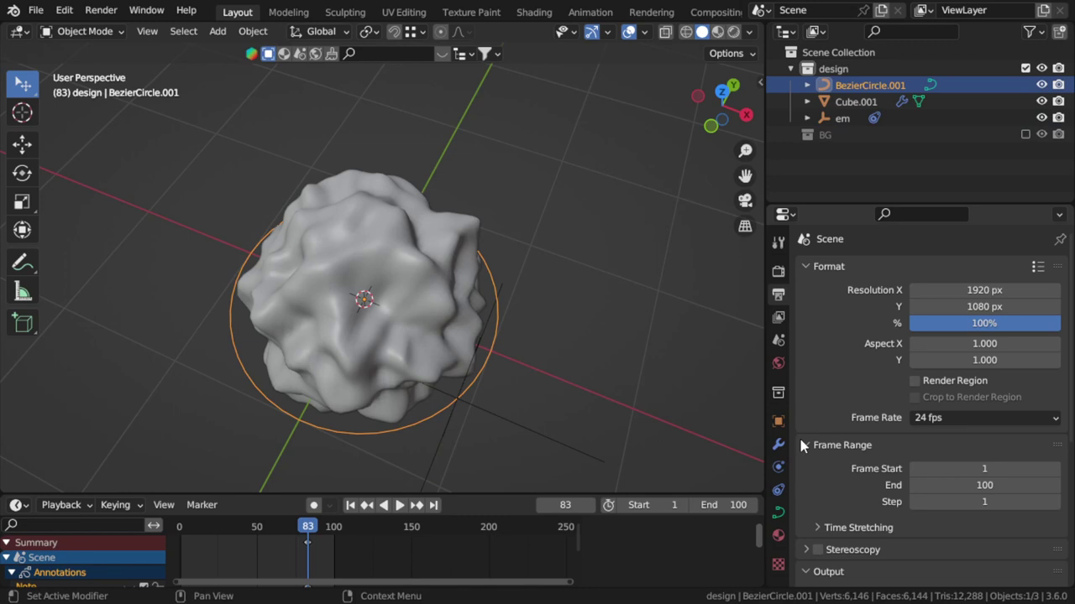
left_click(777, 512)
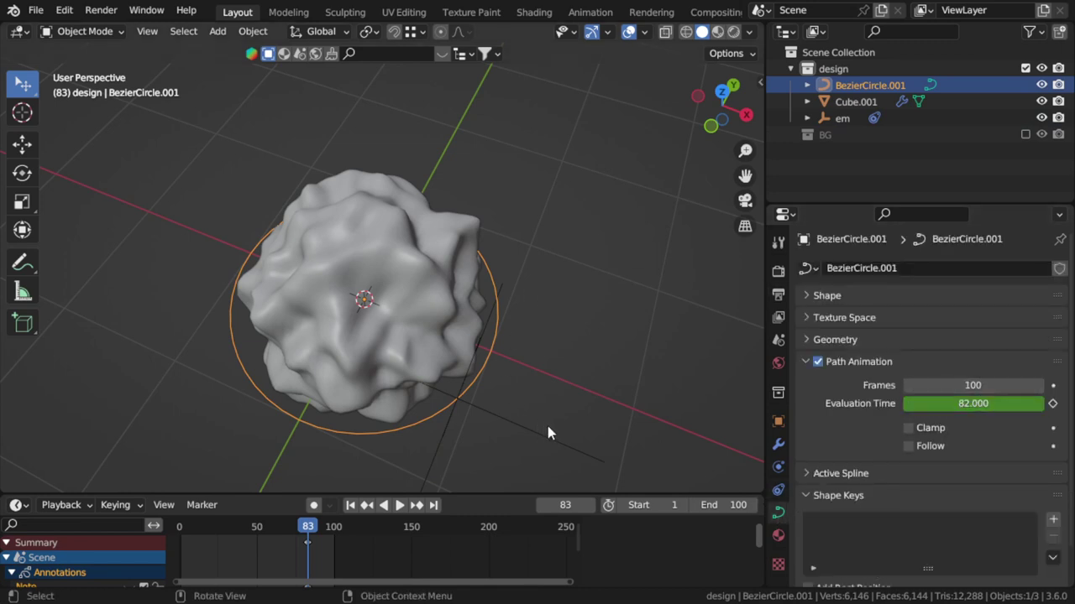
left_click(844, 118)
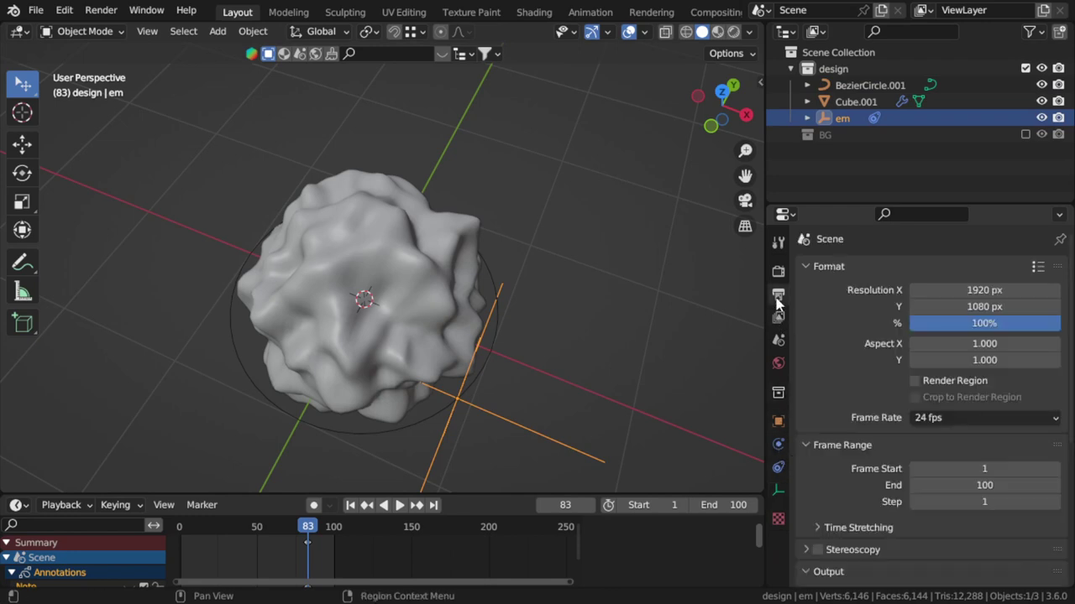
left_click(777, 295)
left_click(870, 85)
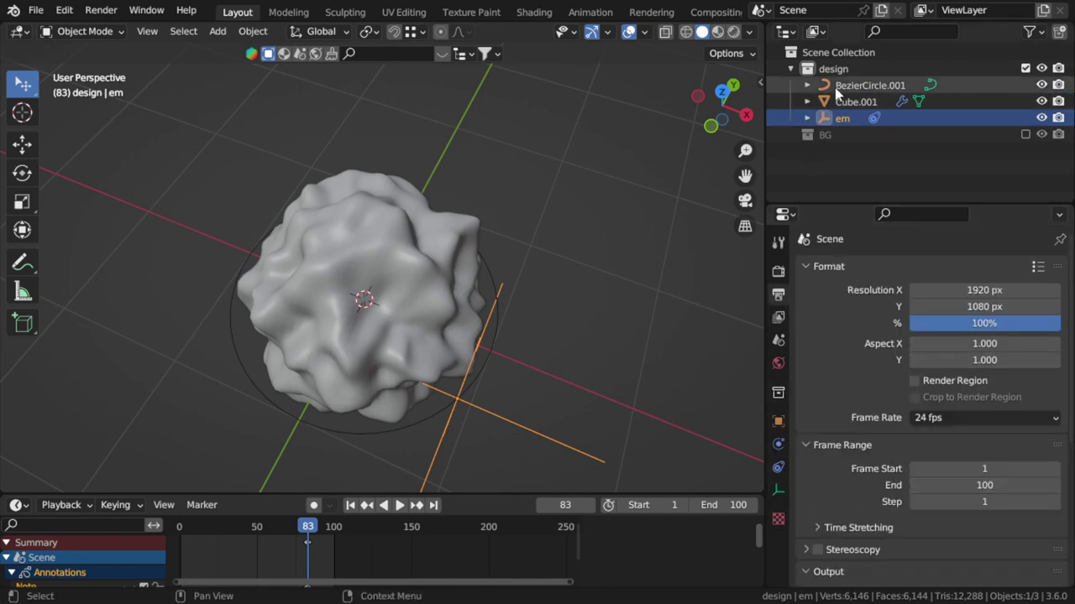
left_click(777, 512)
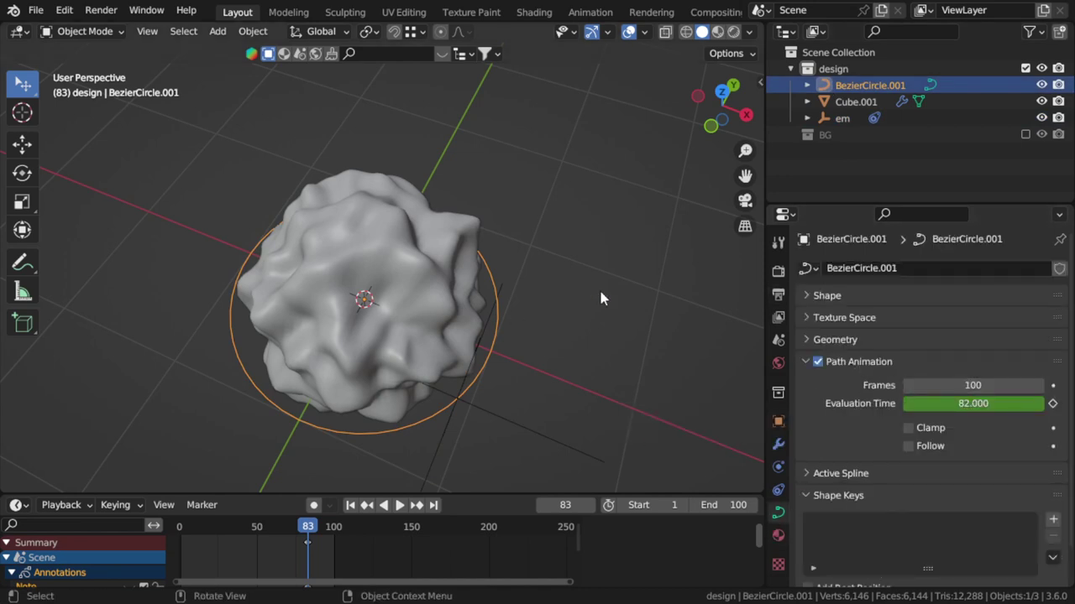
left_click(838, 118)
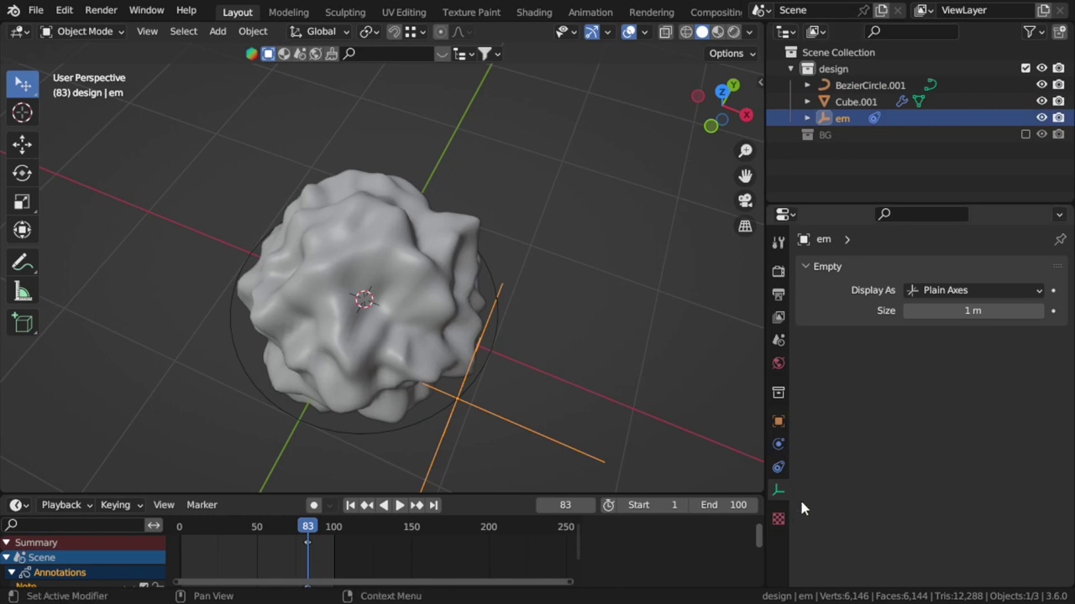
left_click(778, 466)
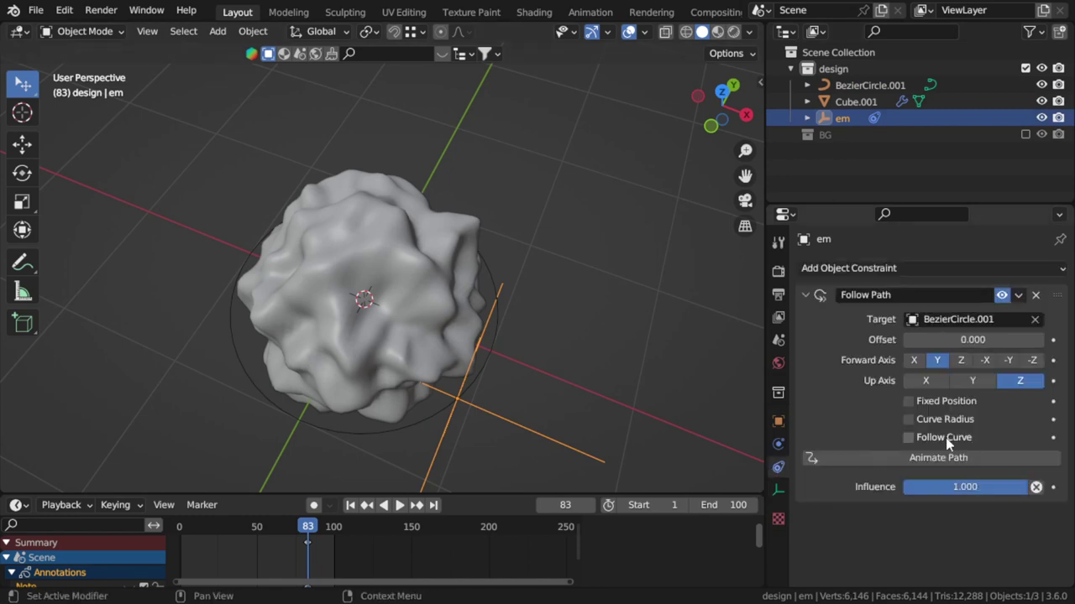
left_click(573, 510)
type("1")
- Keyframe em's Follow Path Offset at frame 1 and as 100 at frame 101
key("Return")
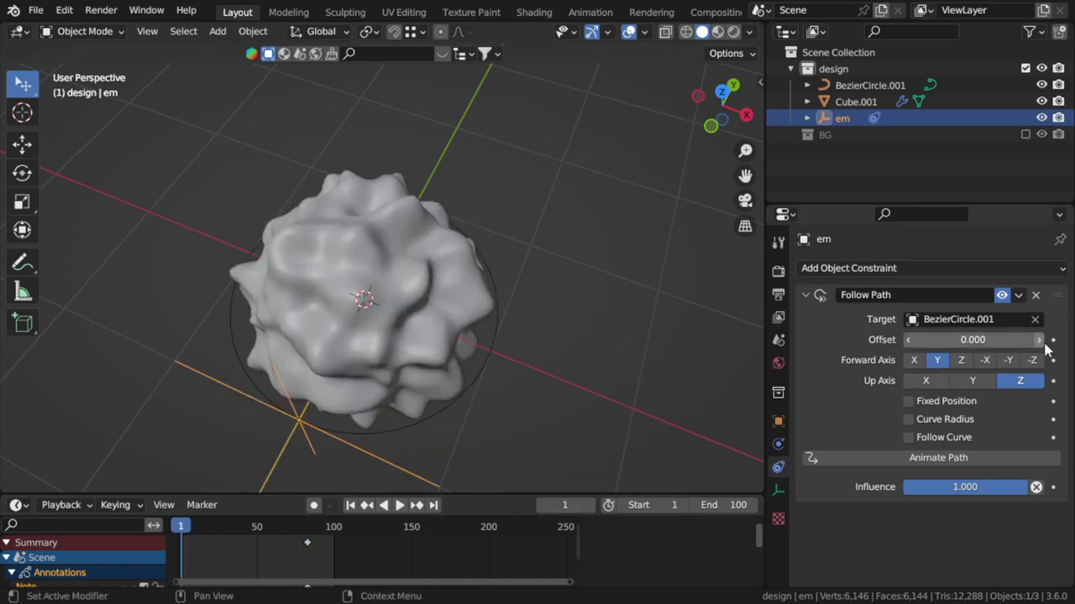
left_click(1053, 339)
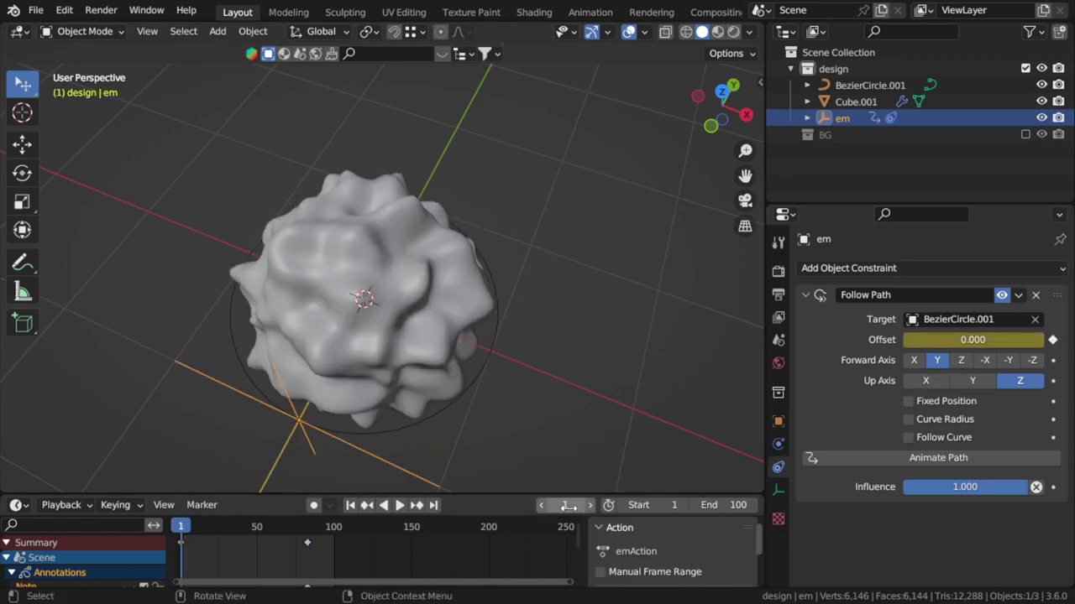
type("01")
key("Return")
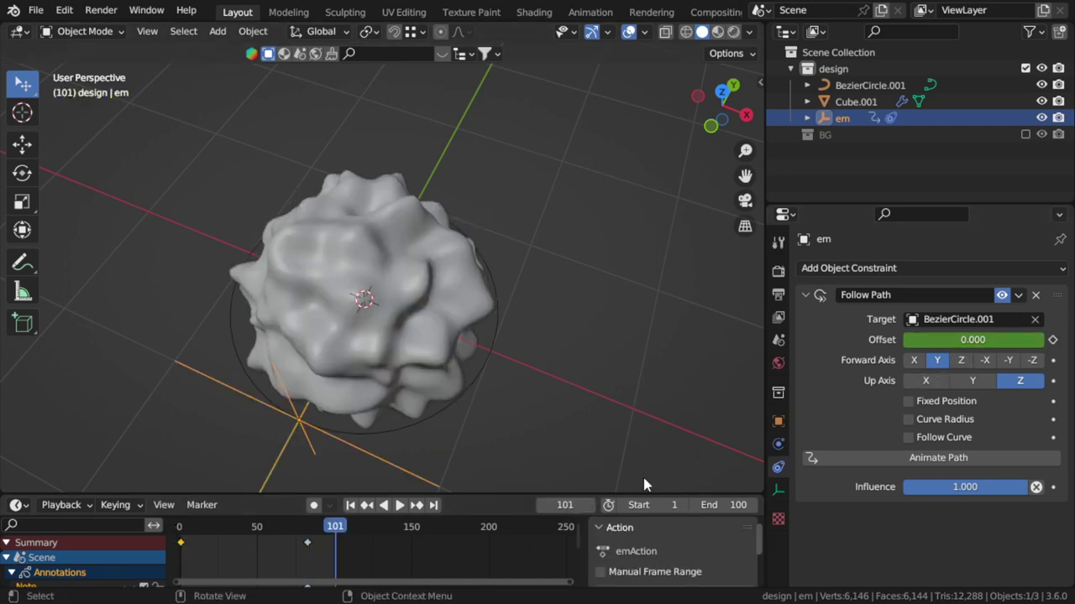
left_click(974, 344)
type("0.01")
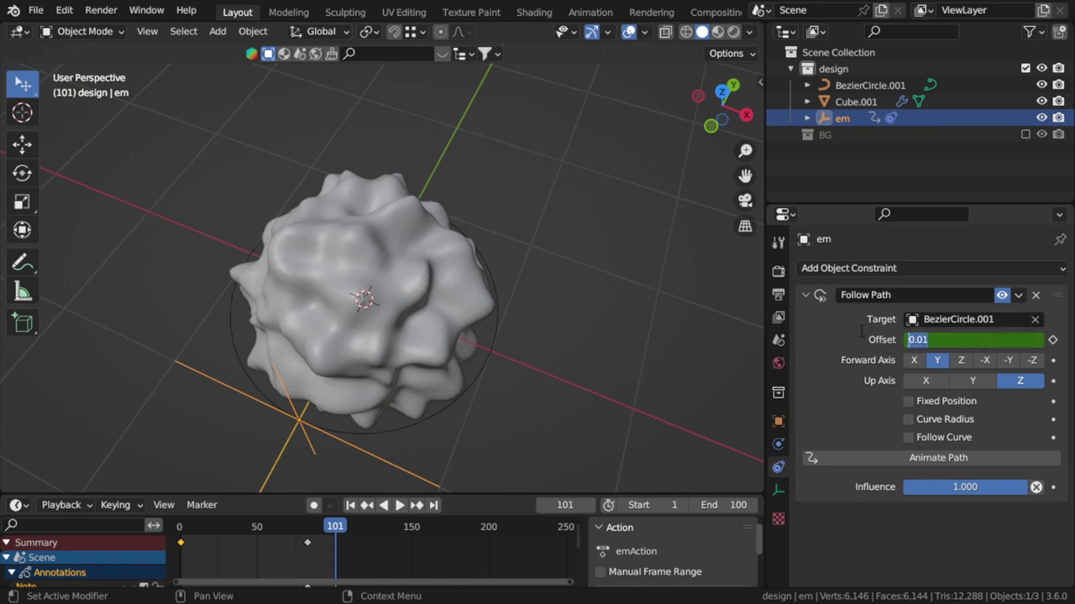
type("0")
key("Return")
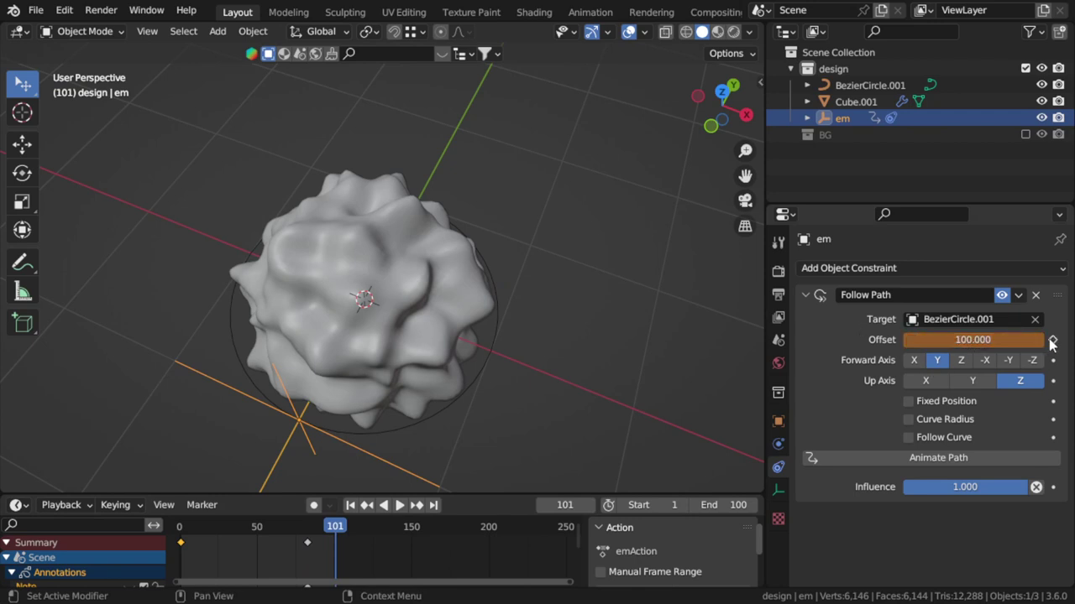
left_click(1052, 339)
- Preview the motion, clear the Offset keyframes leaving a static 100, and replay
key("space")
key("Escape")
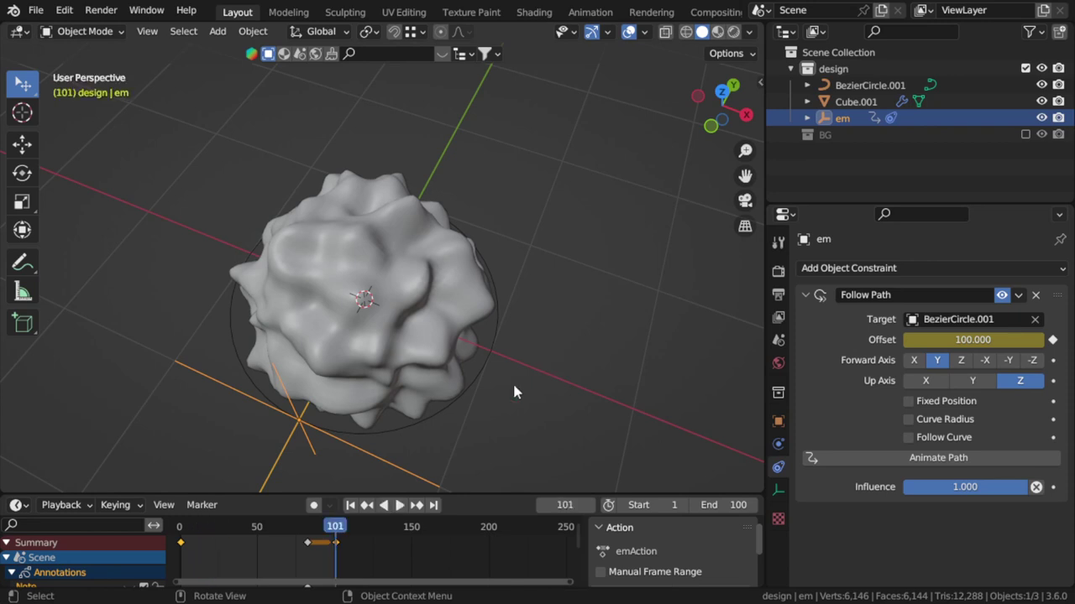
right_click(971, 337)
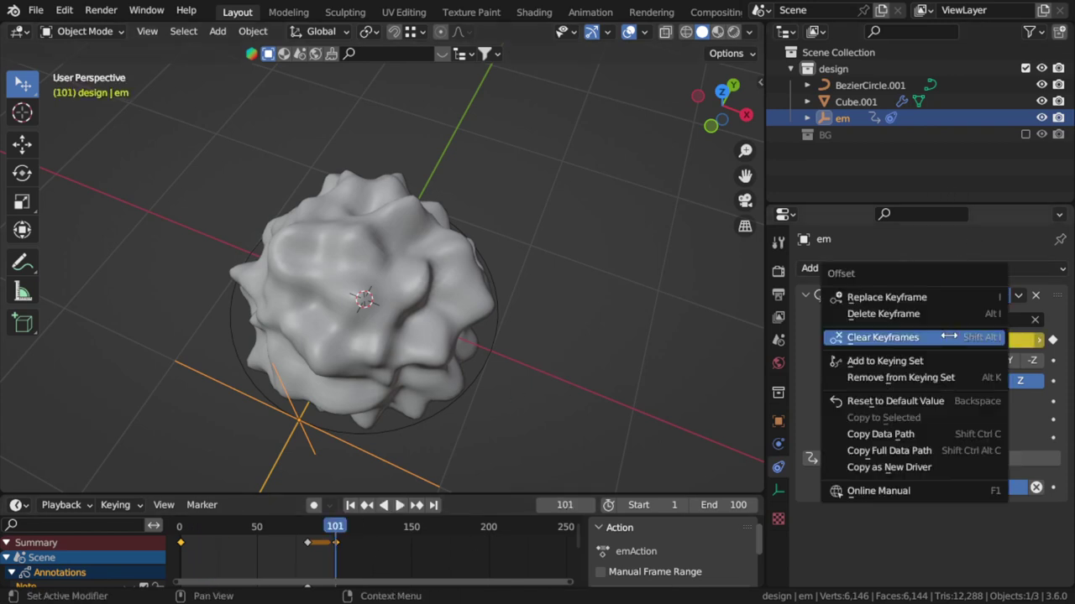
left_click(948, 336)
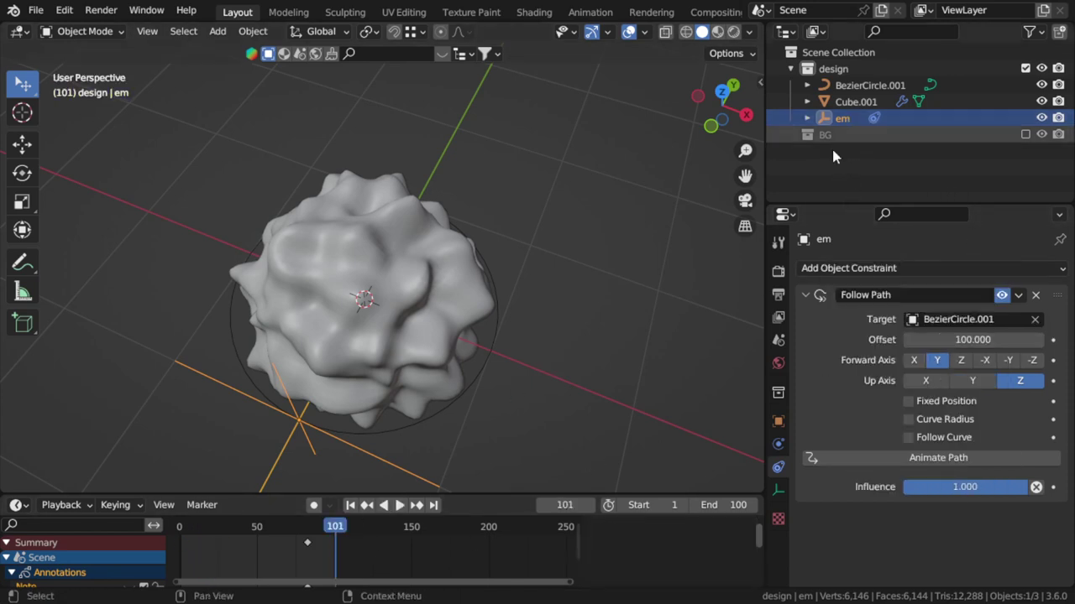
key("n")
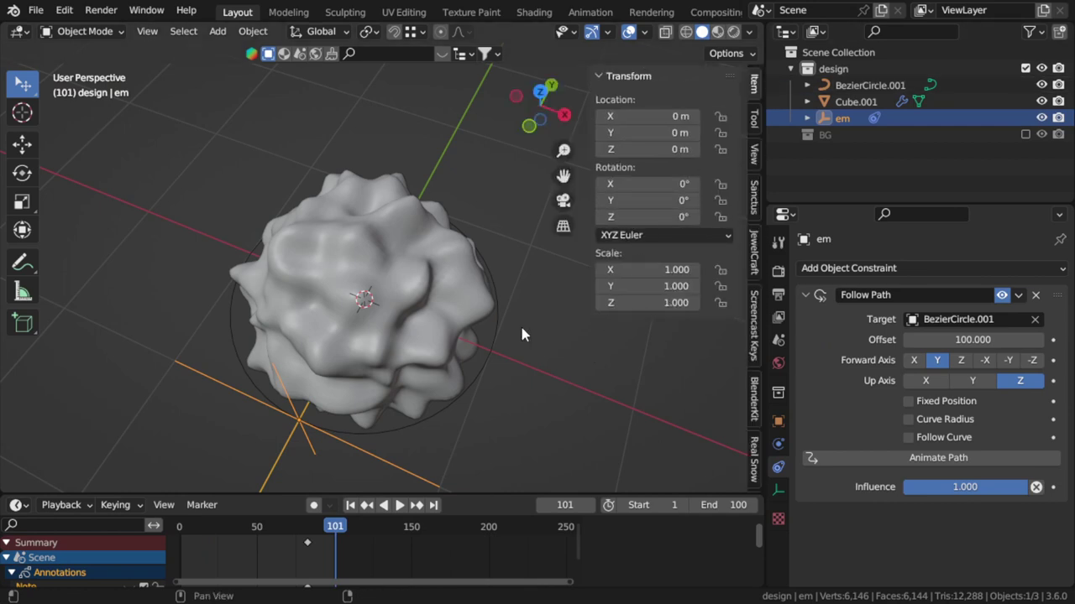
key("n")
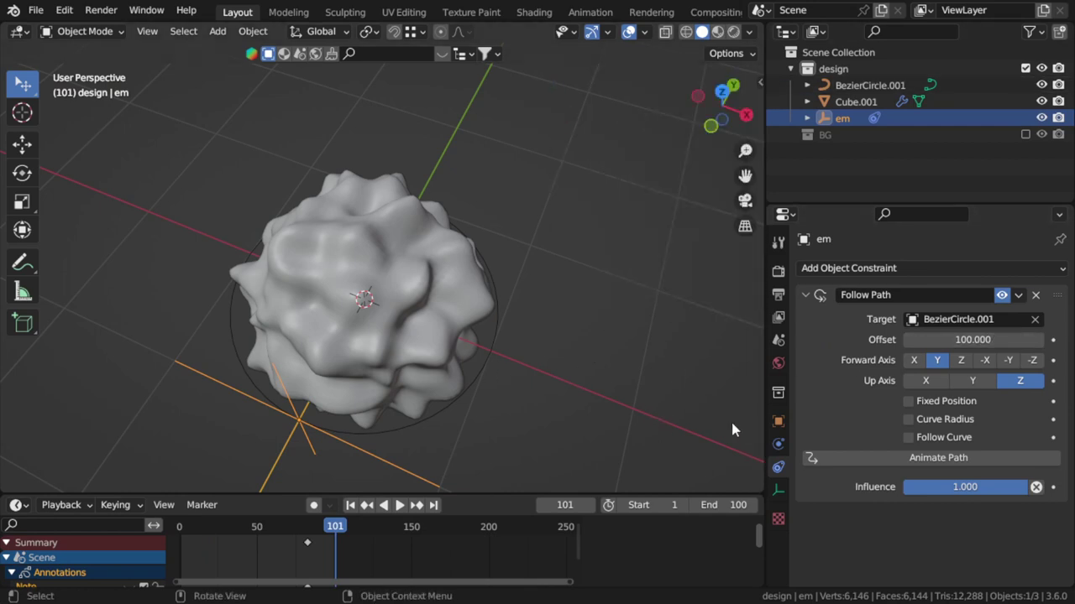
left_click(400, 506)
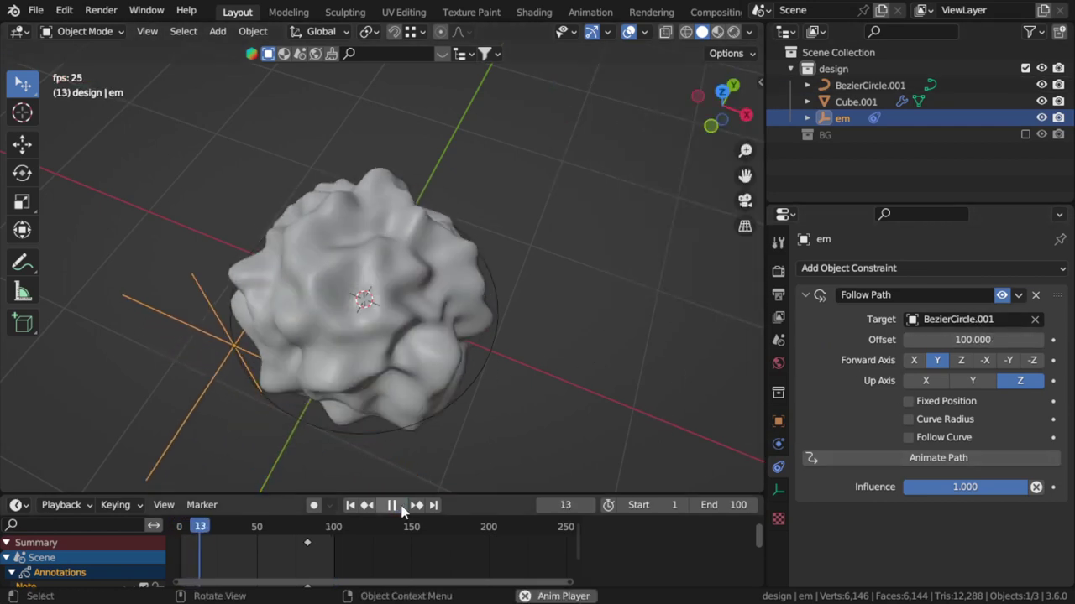
left_click(395, 506)
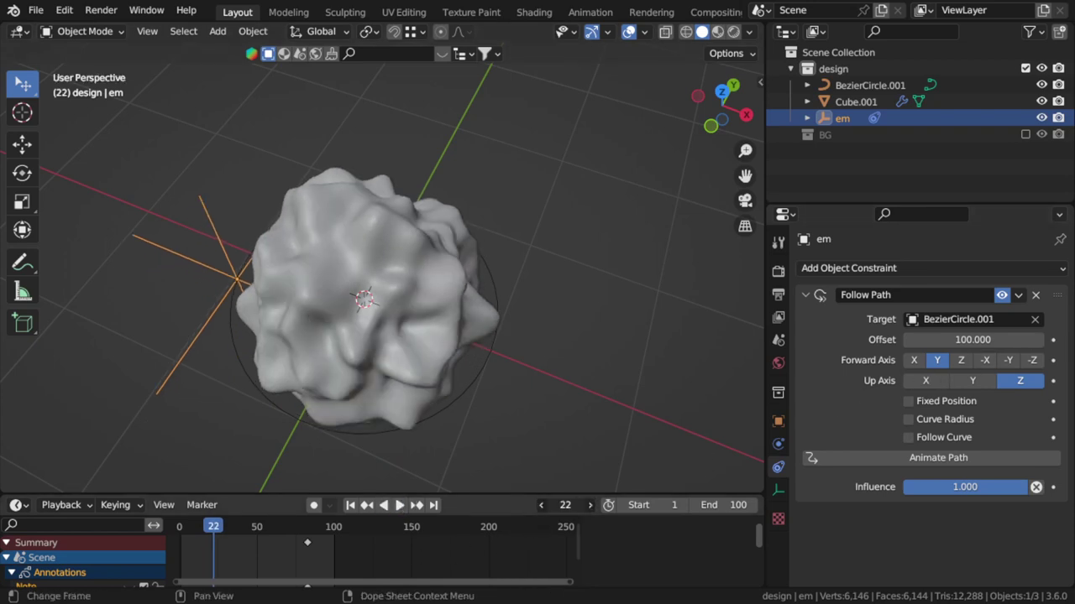
- Return to frame 1, re-enable viewport overlays and show em's Follow Path constraint
key("Return")
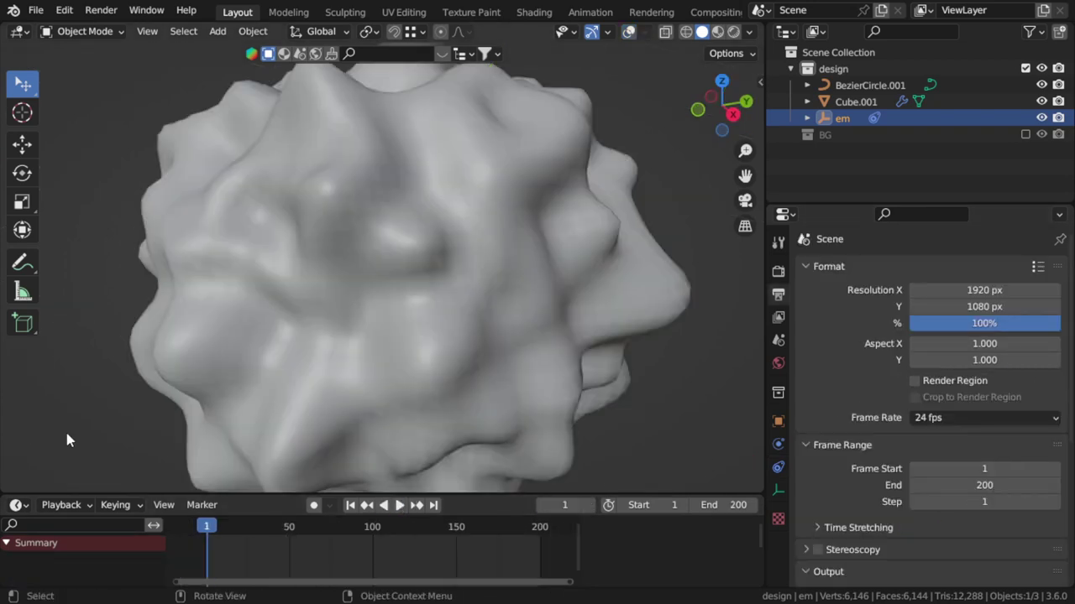
scroll(551, 303, "down", 3)
left_click(628, 31)
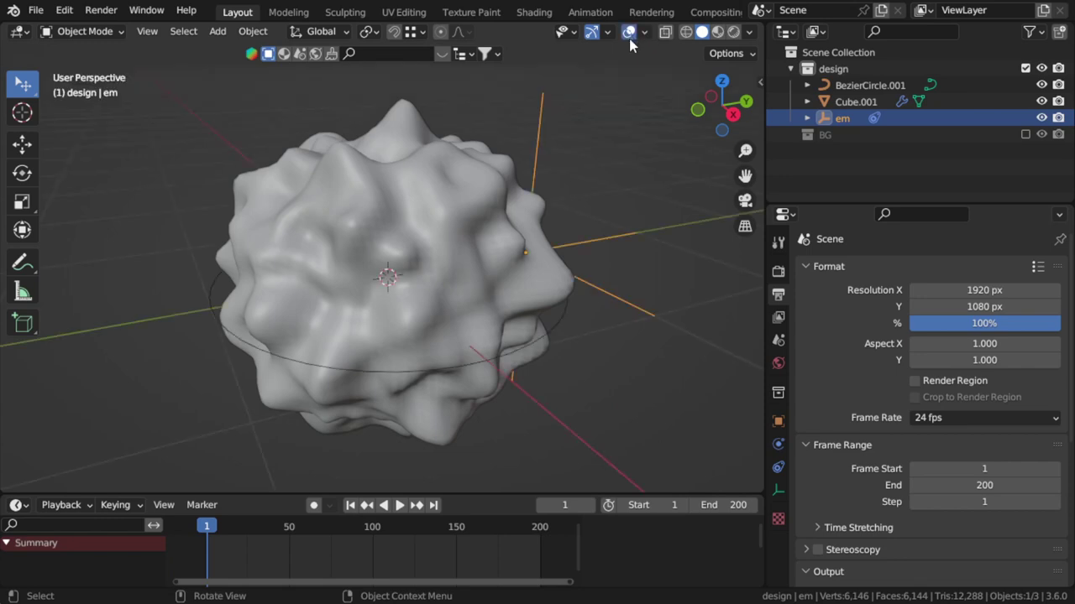
left_click(778, 467)
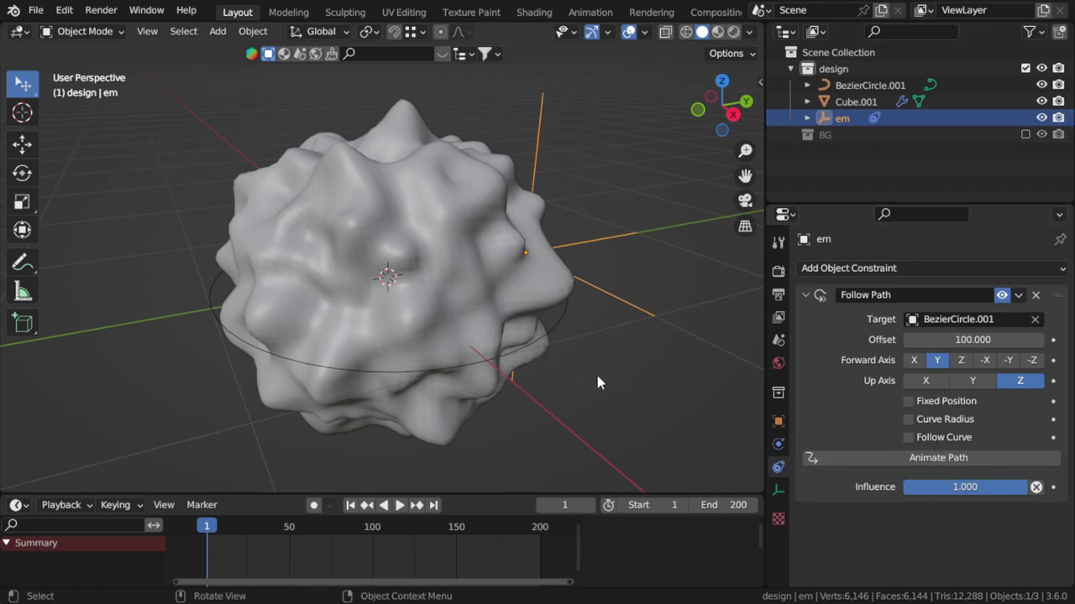
- Set em's Follow Path Offset to 0, then preview the blob circling the Bezier path
middle_click_drag(598, 382, 756, 375)
double_click(955, 340)
type("1")
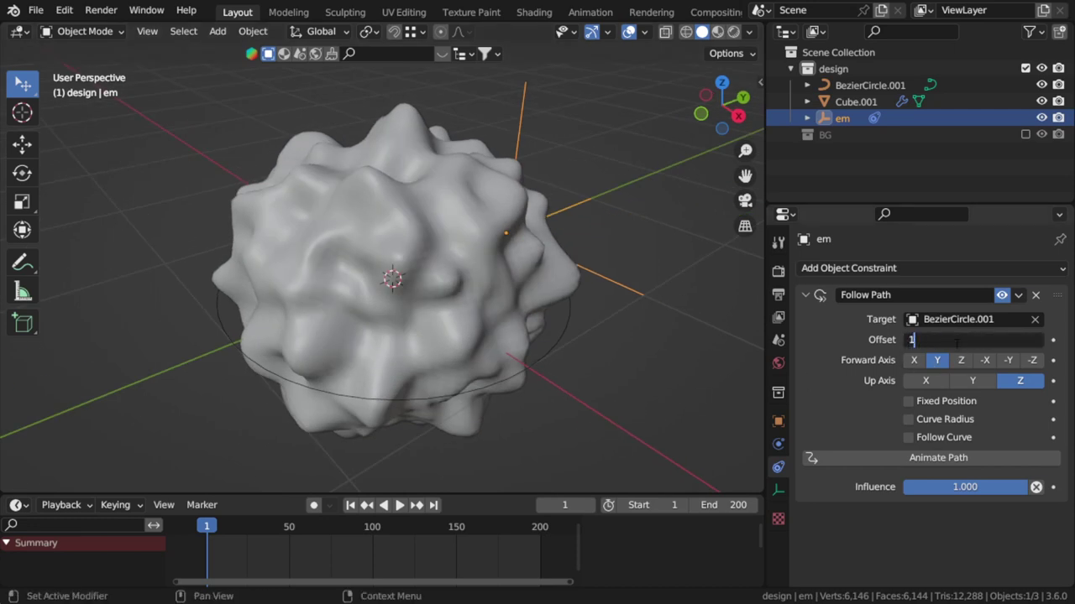
key("Return")
double_click(971, 340)
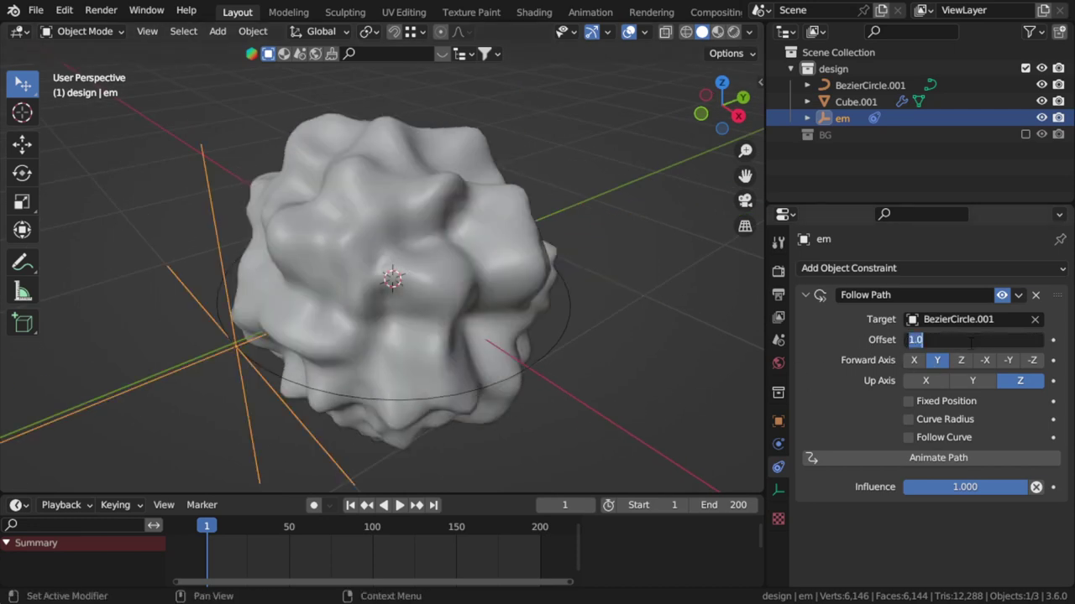
key("Return")
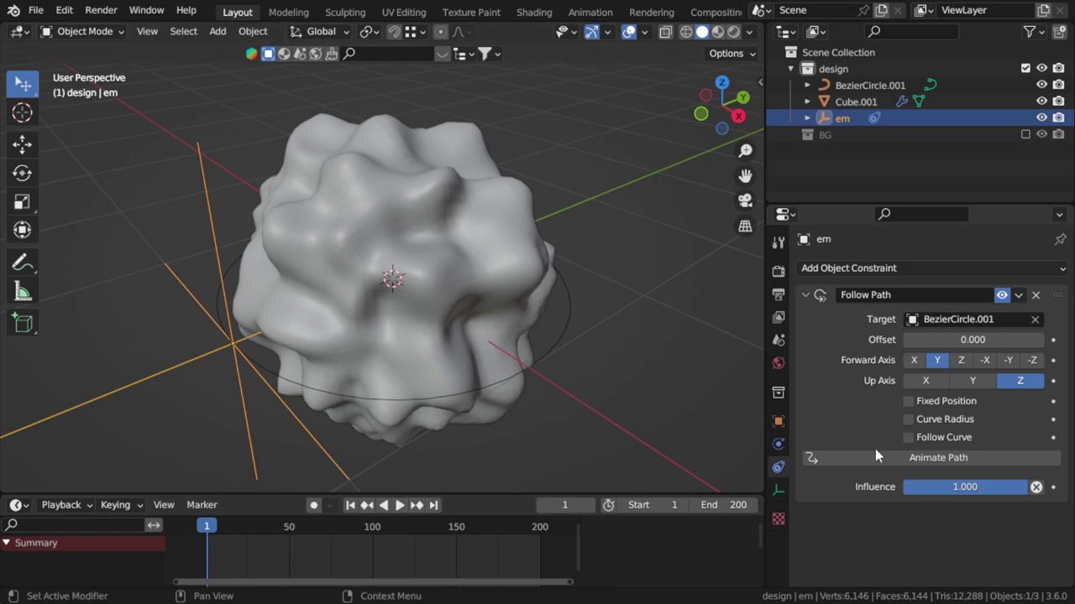
left_click(400, 507)
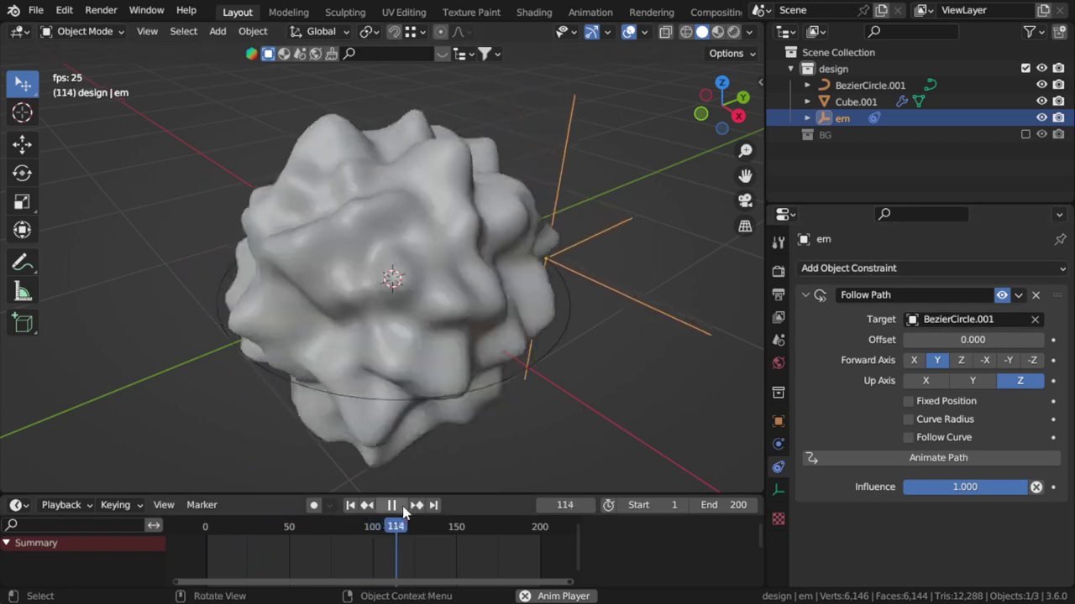
left_click(391, 505)
- Set the Bezier circle's path animation length to 120 frames
left_click(784, 507)
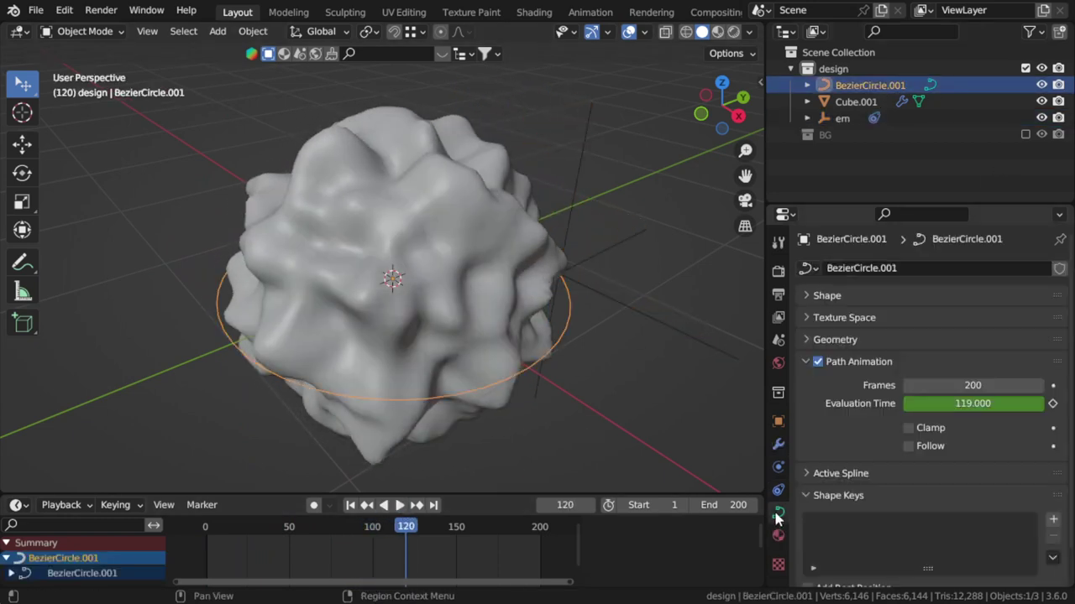
left_click(976, 386)
type("120")
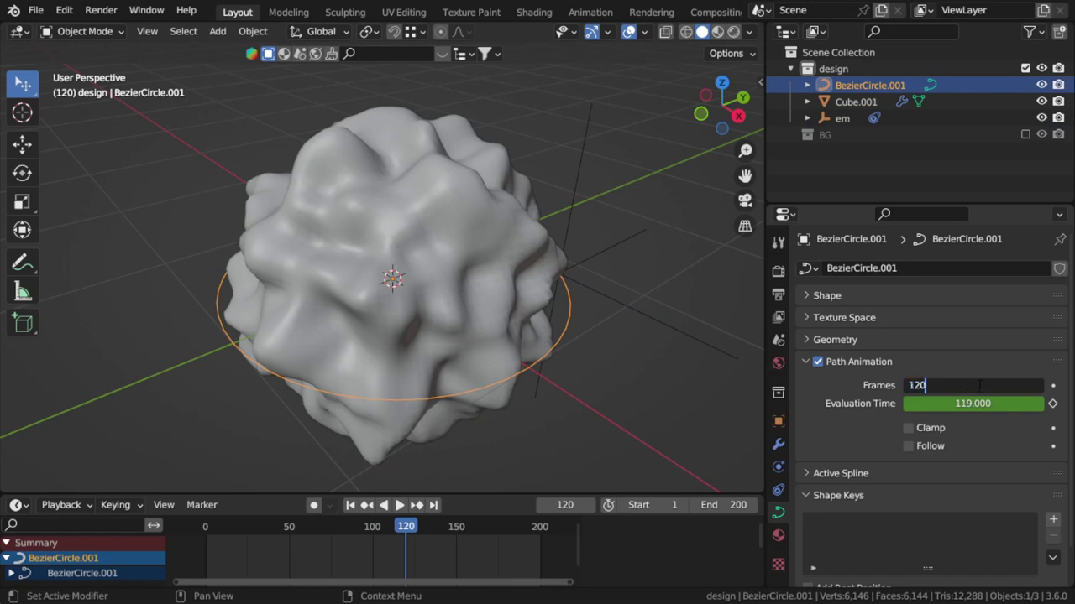
key("Return")
- Set the scene's end frame to 120 and return to the curve's path settings
left_click(779, 294)
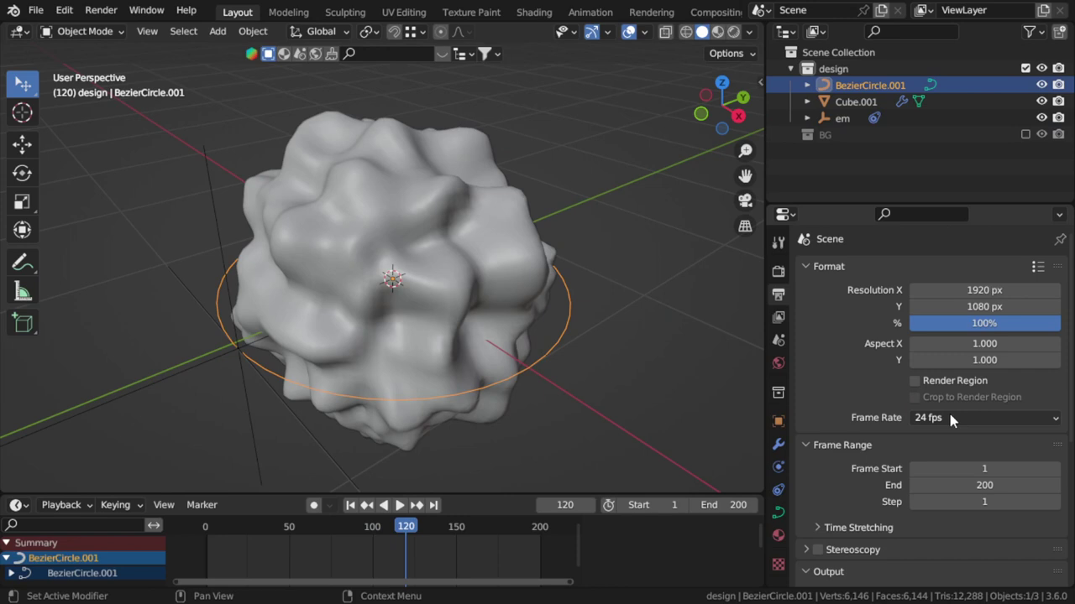
left_click(990, 485)
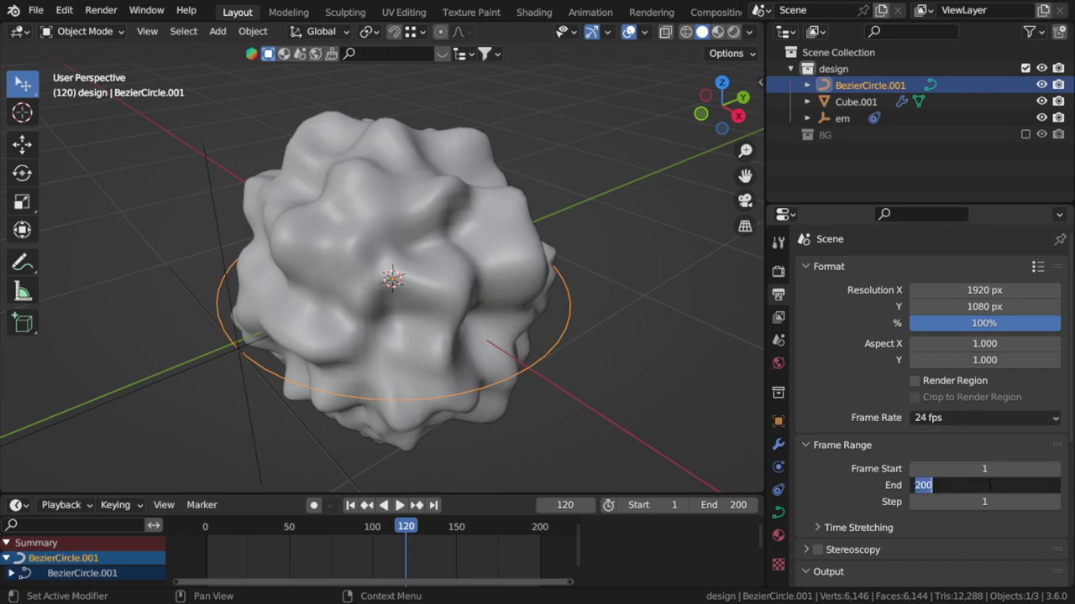
type("120")
key("Return")
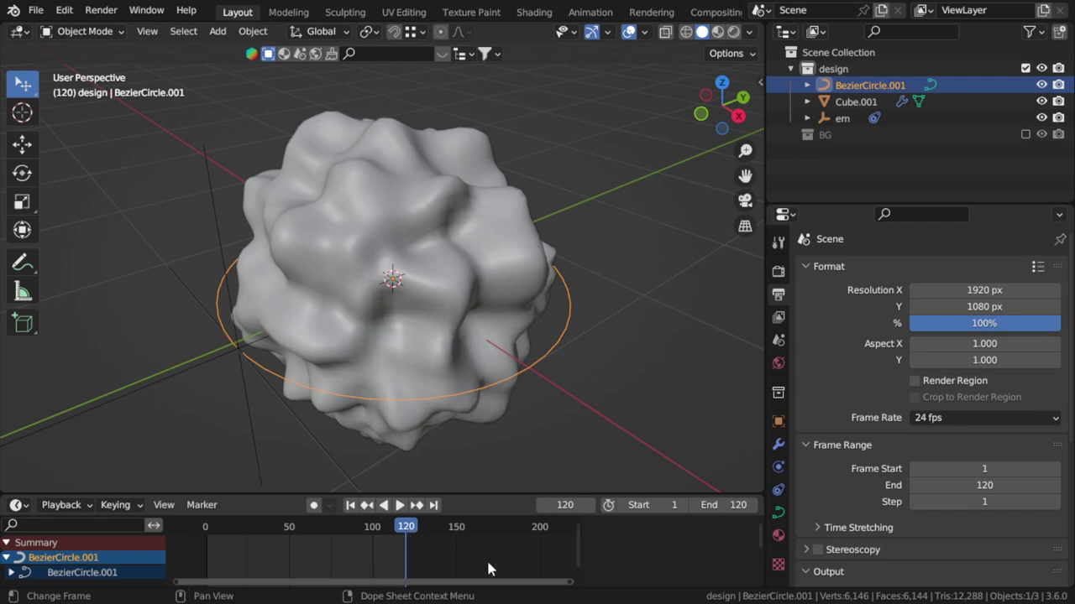
left_click(778, 514)
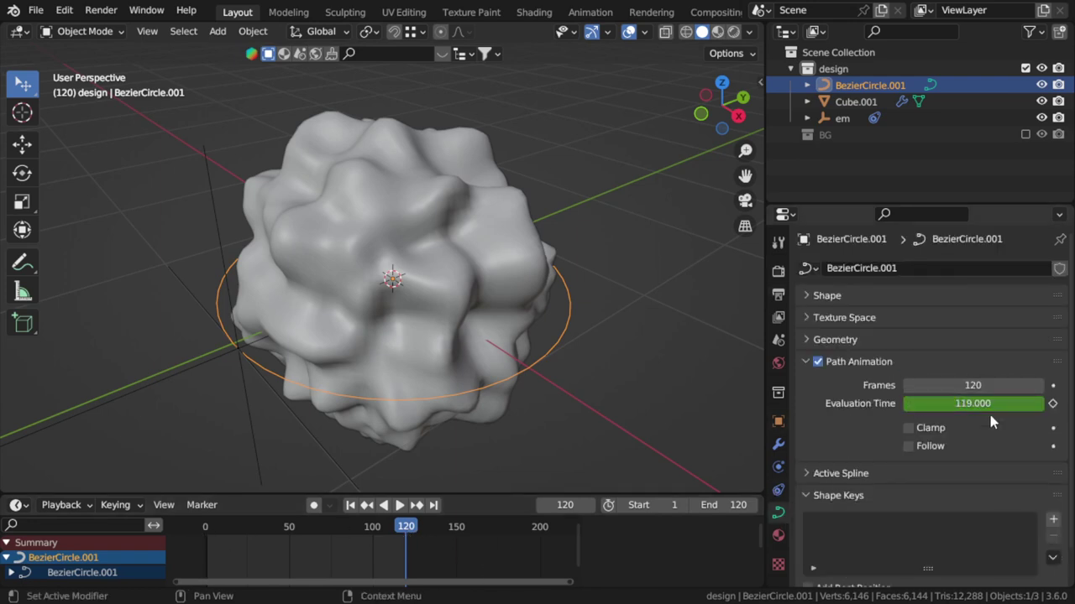
- Preview playback with overlays hidden, nudge Cube.001's position, then stop and select the em empty
left_click(400, 504)
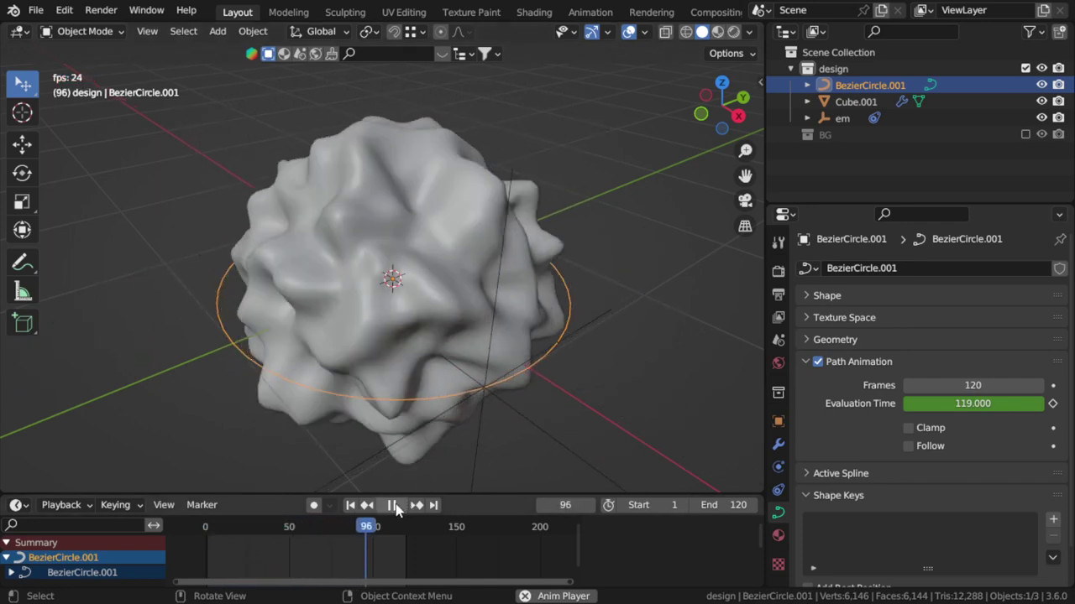
left_click(629, 32)
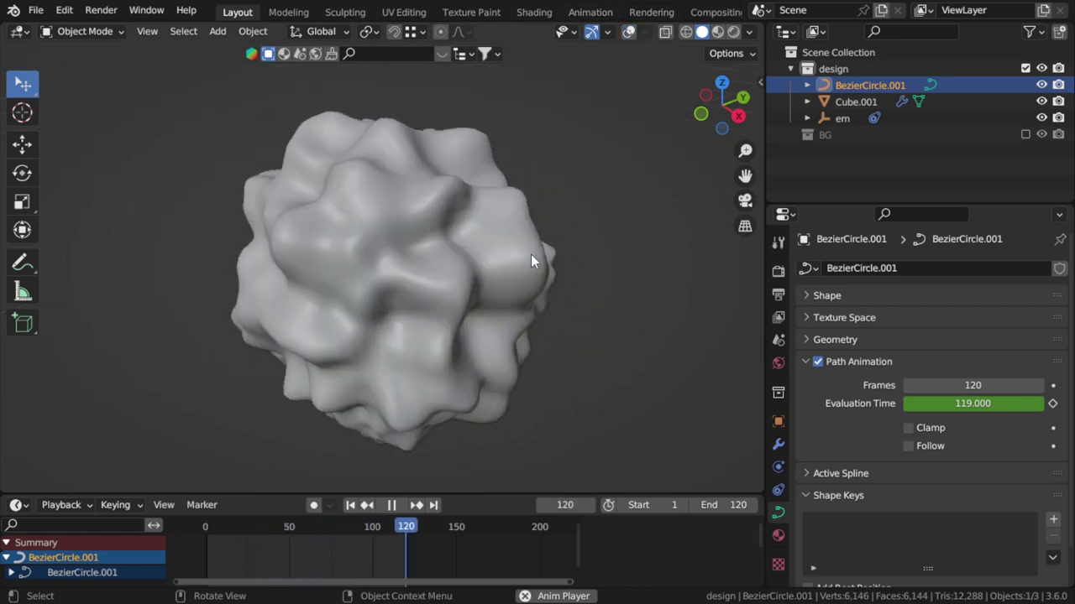
left_click(520, 308)
key("g")
left_click(529, 323)
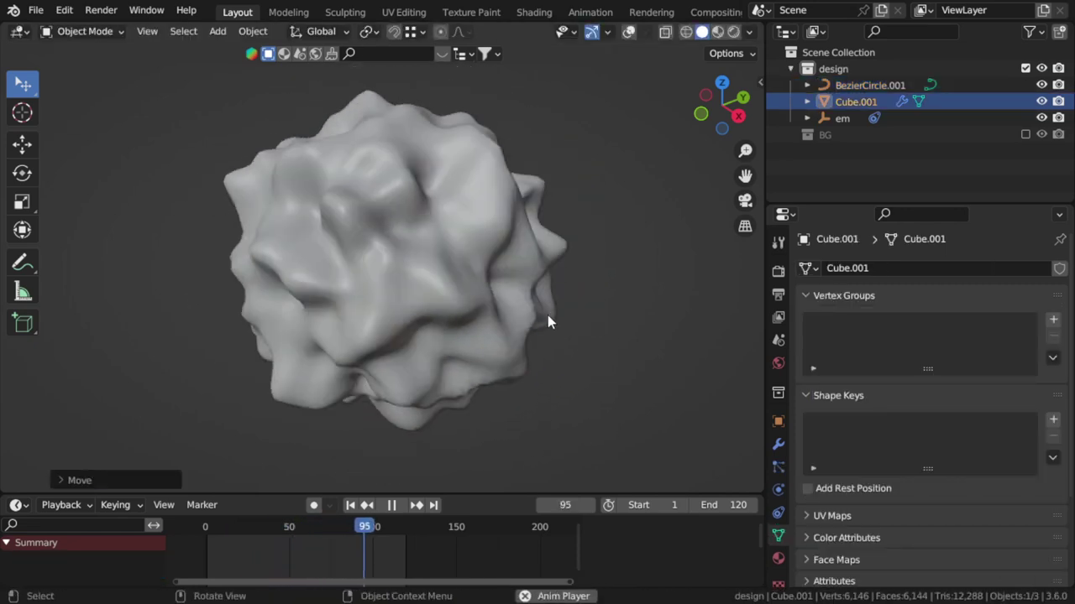
key("space")
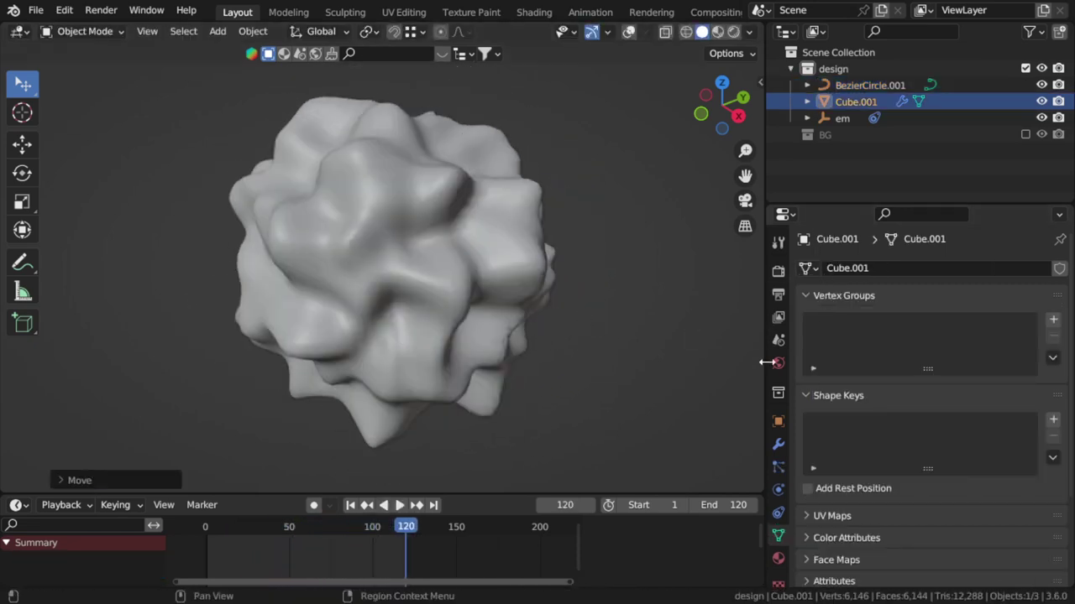
left_click(839, 118)
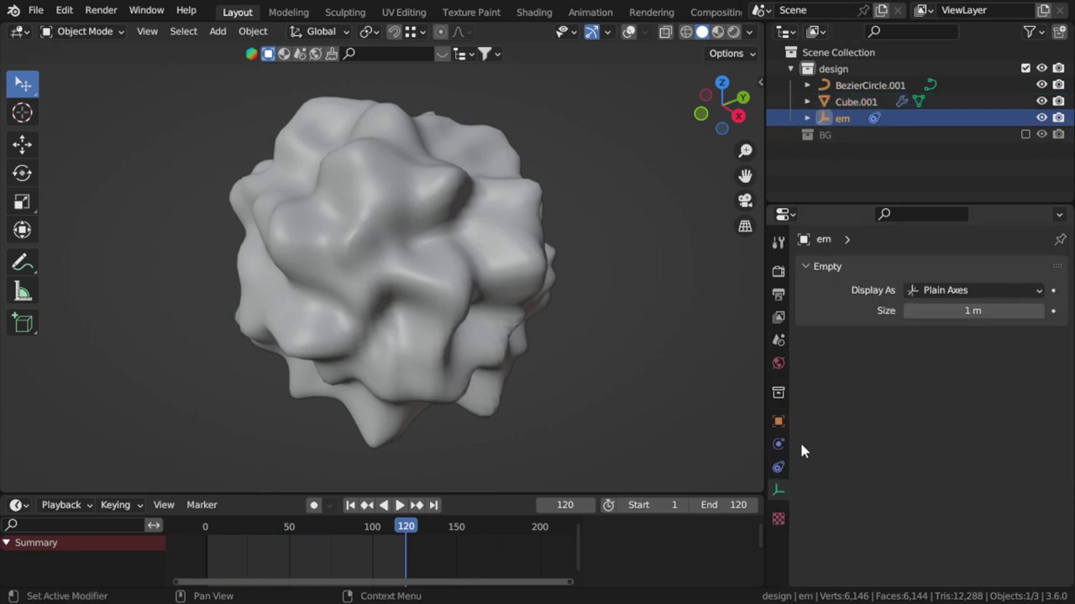
- Set BezierCircle.001's path animation length to 210 frames
left_click(870, 85)
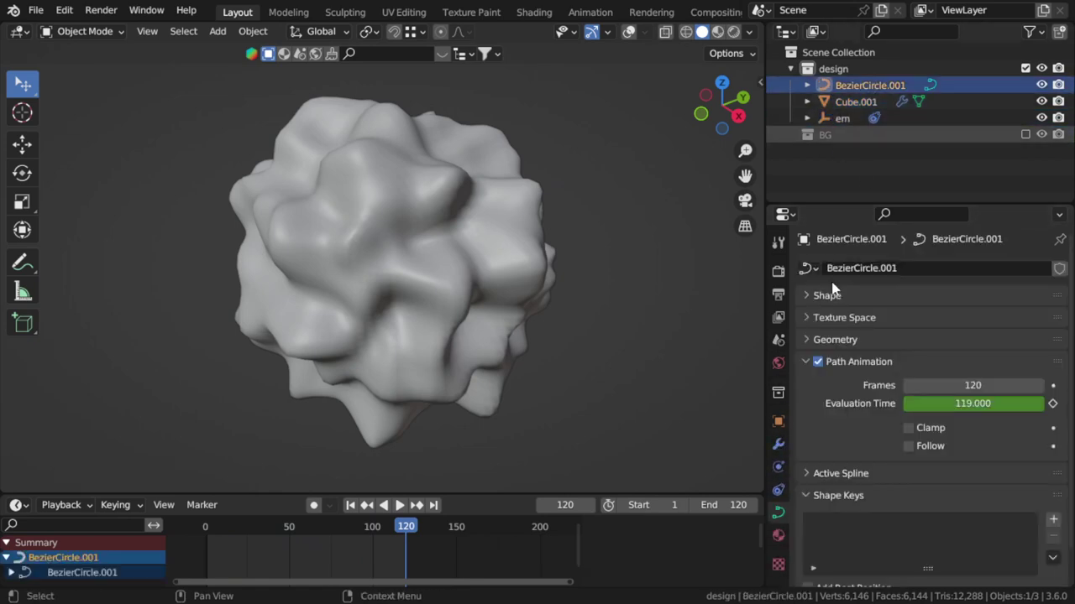
double_click(979, 385)
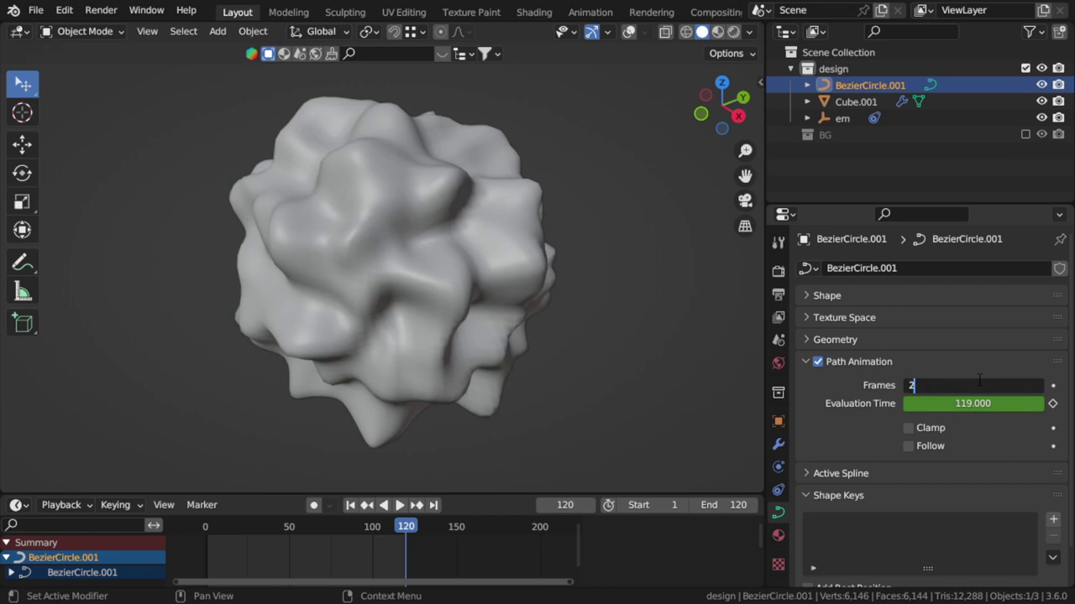
type("10")
key("Return")
- Set the scene's end frame to 210 and preview the playback
left_click(777, 294)
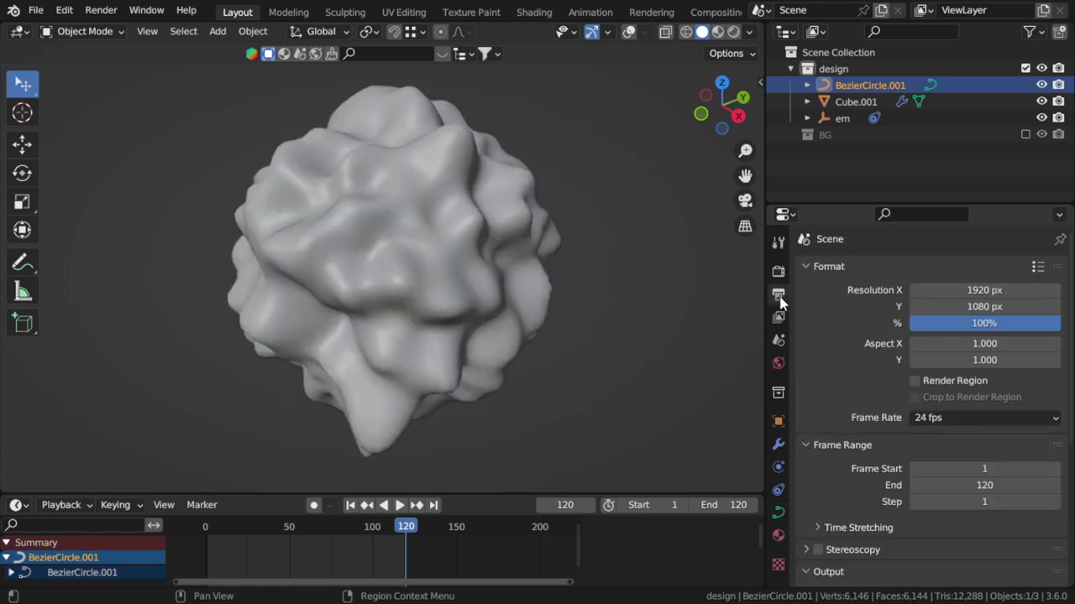
double_click(986, 486)
type("210")
key("Return")
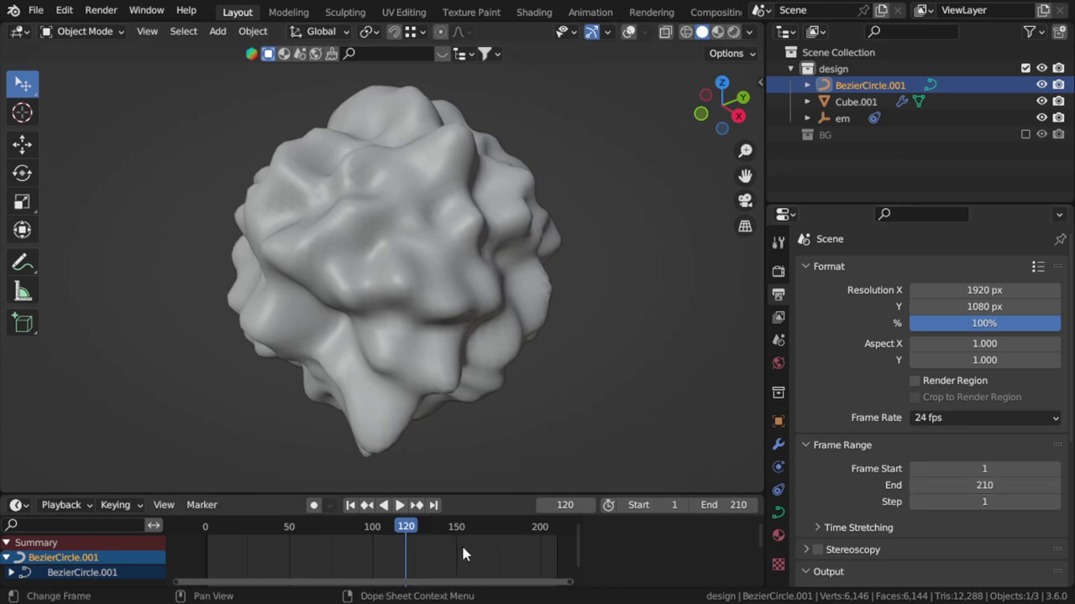
left_click(399, 505)
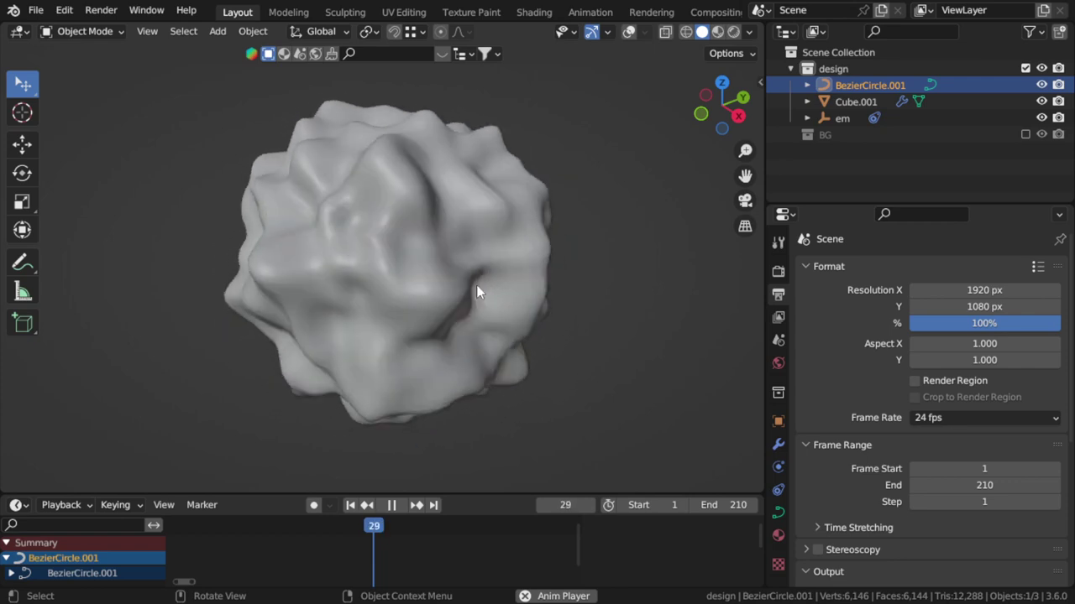
key("Escape")
left_click(466, 273)
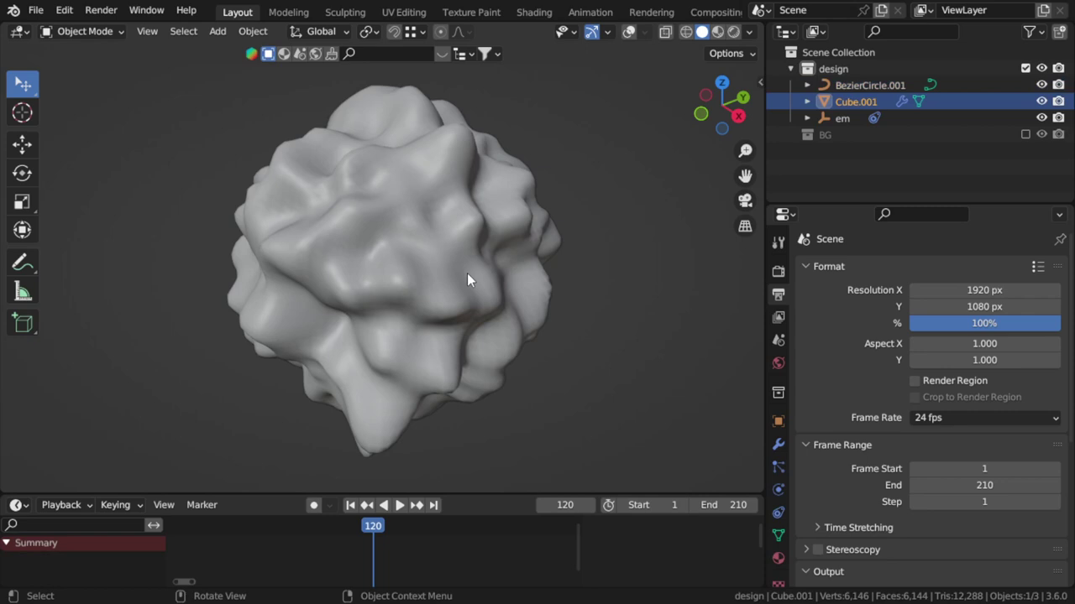
- Collapse the Displace modifier and raise Subdivision.001's viewport level to 3
left_click(777, 443)
left_click(805, 317)
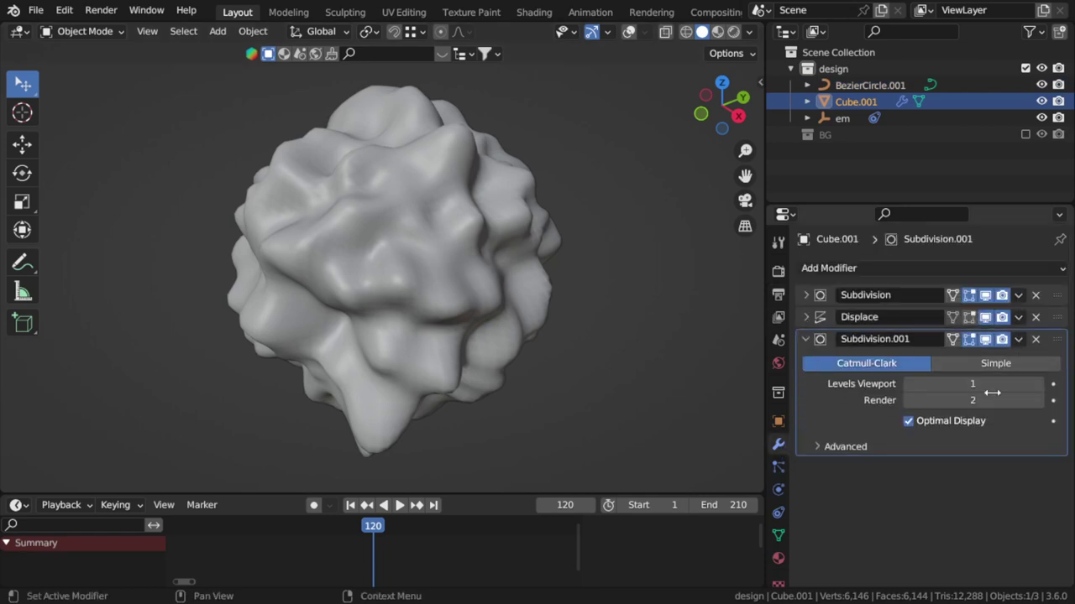
left_click(1037, 386)
left_click(1037, 385)
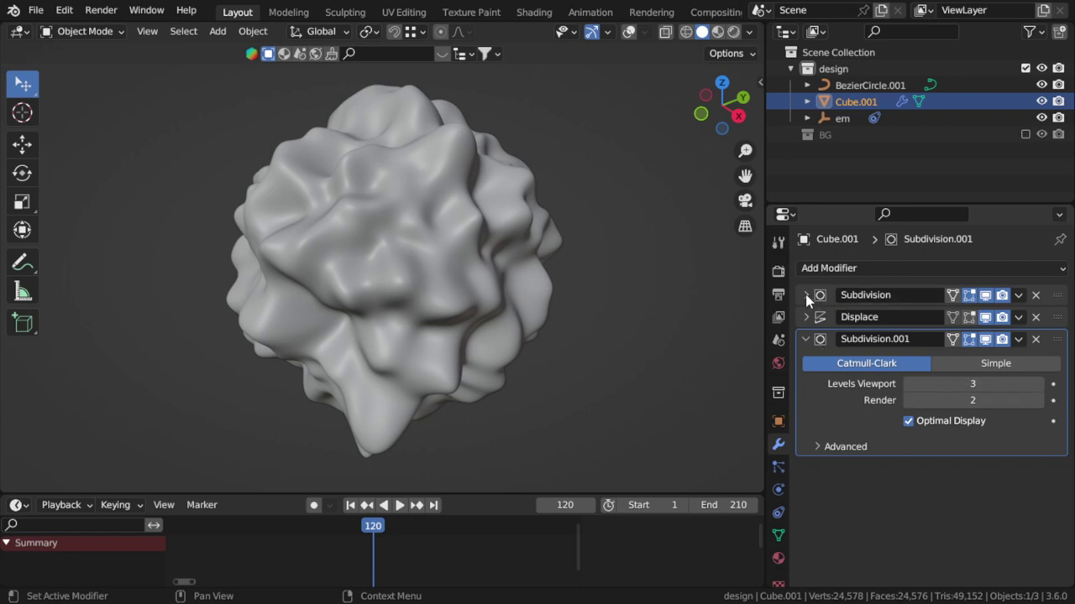
- Try the first Subdivision at level 5, drop it to 3, and briefly preview the deformation
left_click(806, 295)
left_click(1037, 356)
left_click(1037, 356)
left_click(1038, 339)
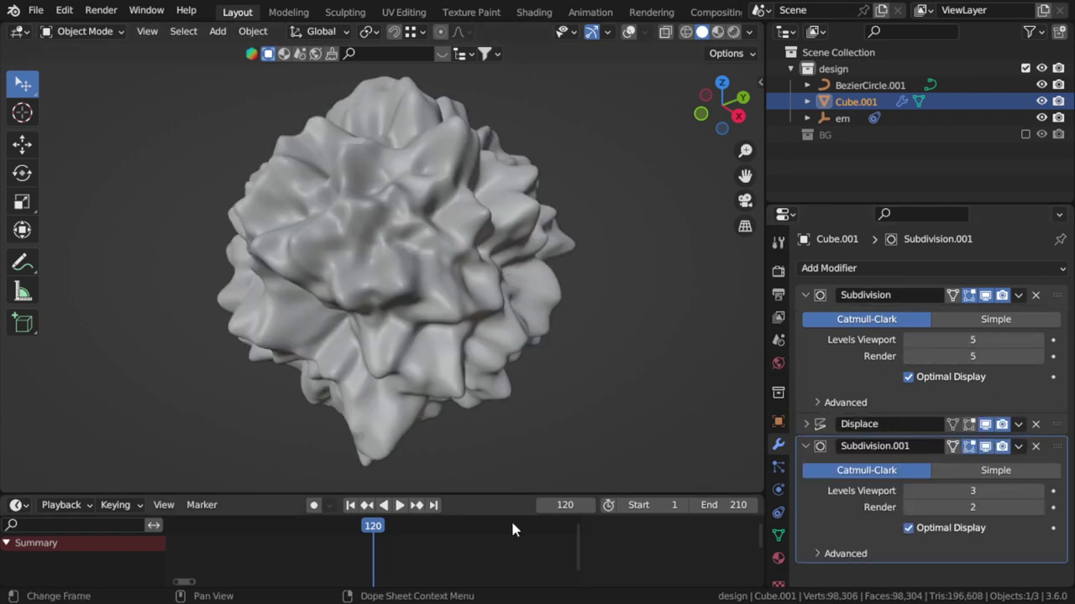
left_click(910, 356)
left_click(911, 341)
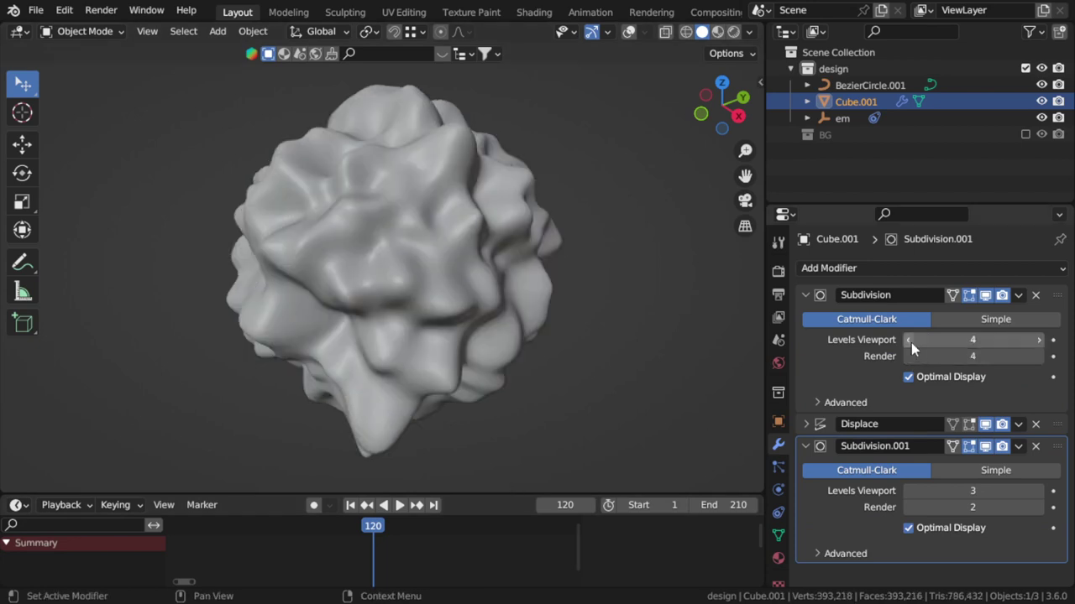
left_click(911, 340)
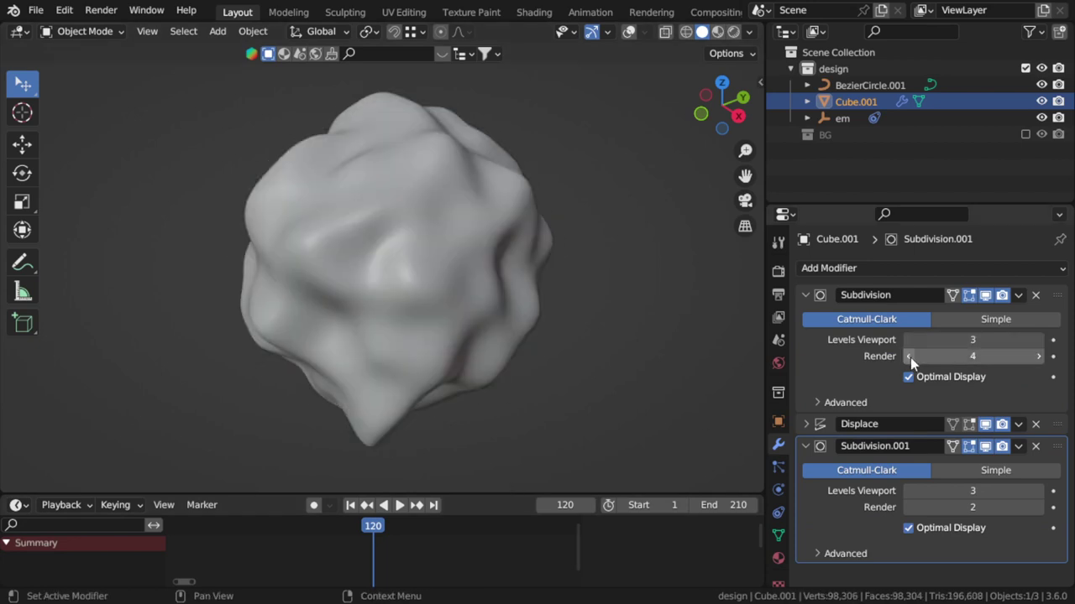
left_click(402, 508)
key("Escape")
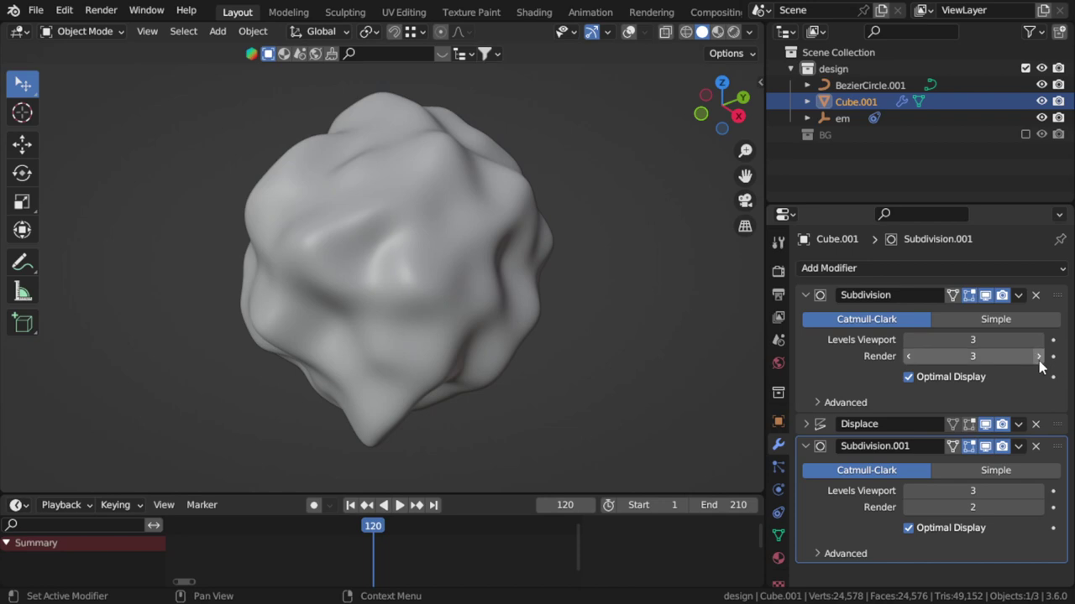
- Return the first Subdivision to level 5 and lower Subdivision.001's viewport level to 2
left_click(1039, 356)
left_click(1039, 356)
left_click(1040, 339)
left_click(1040, 339)
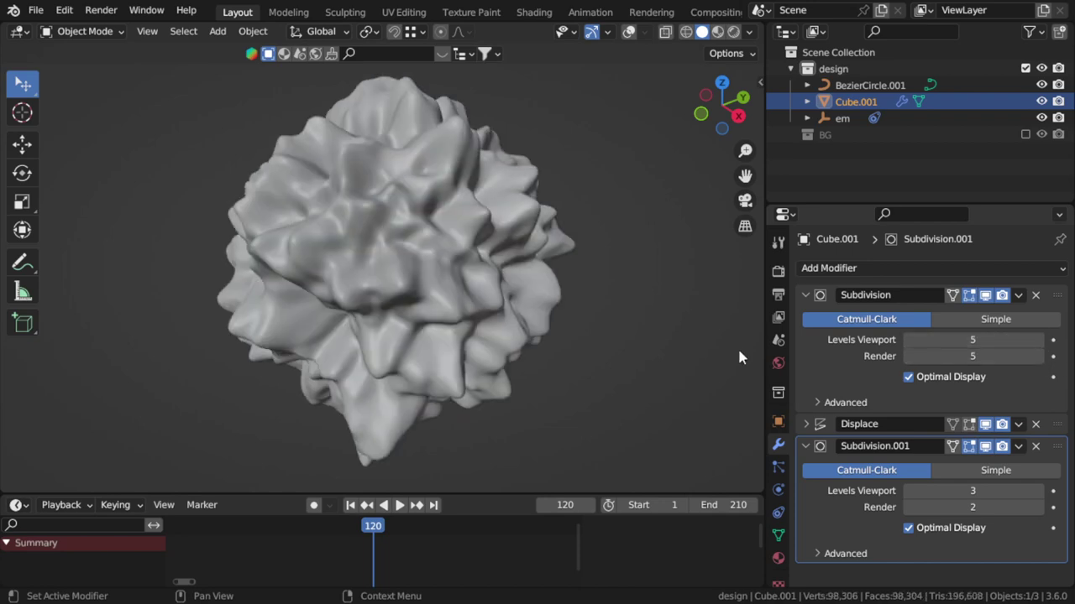
left_click(400, 505)
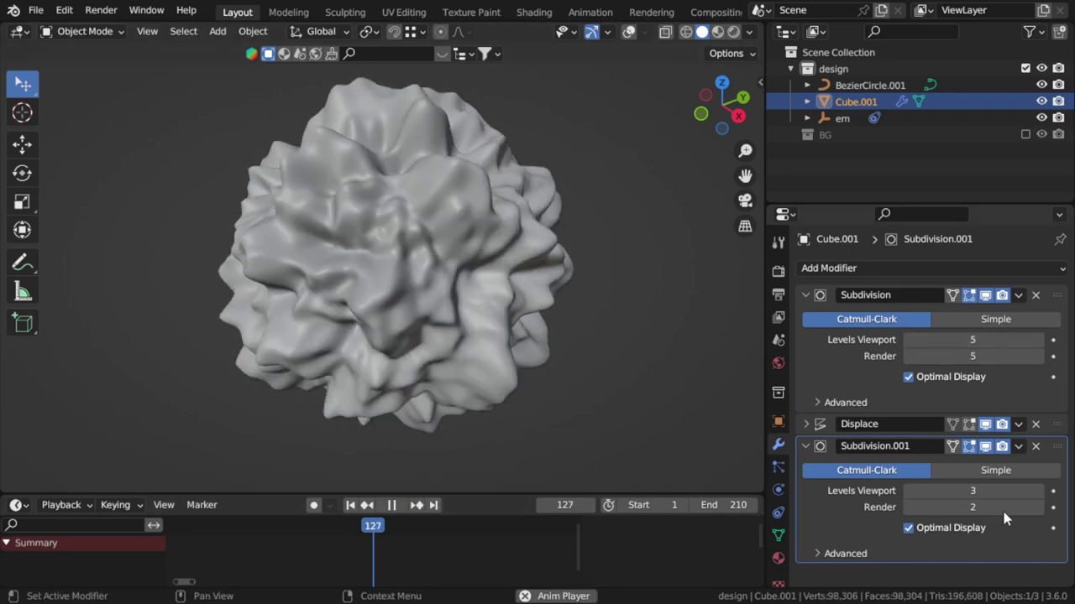
left_click(908, 491)
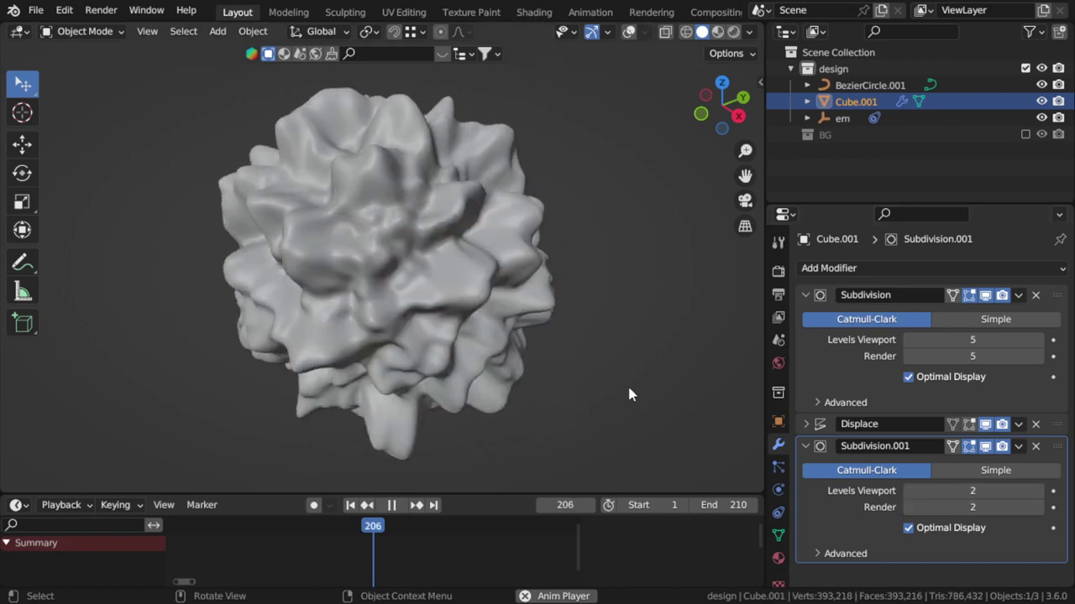
key("Escape")
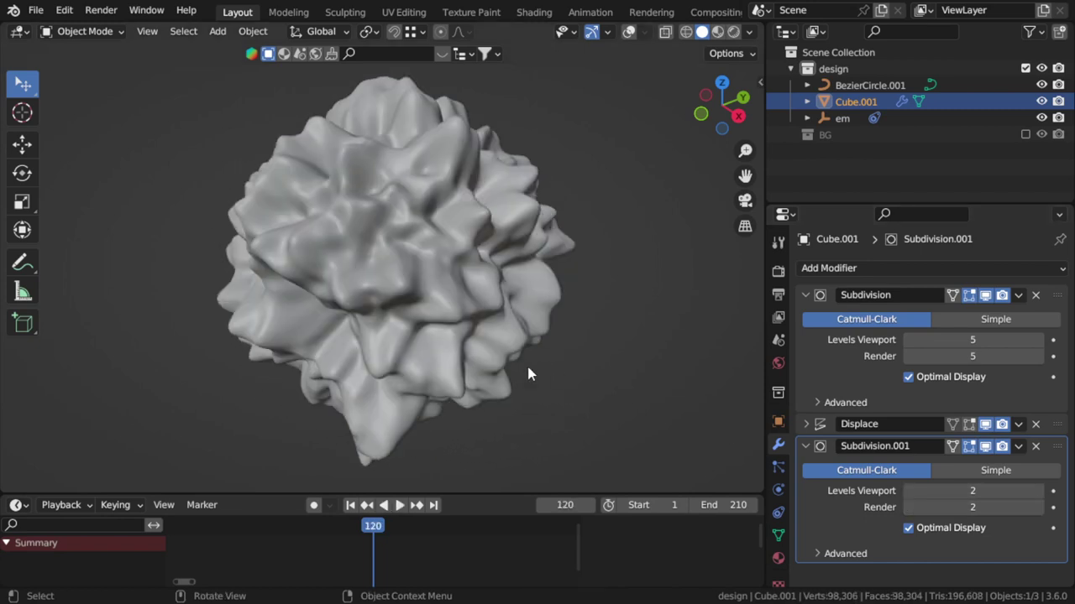